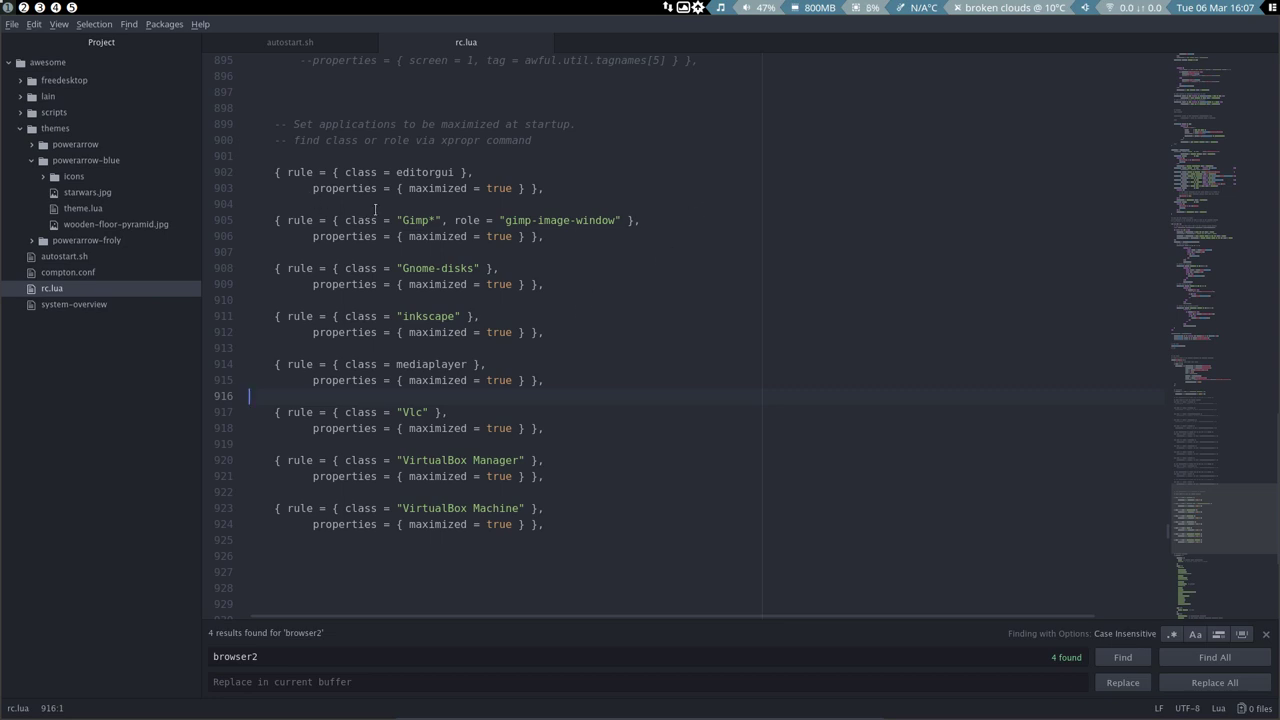
# Step: Examine the maximized-at-startup rule for the editorgui class in rc.lua
pyautogui.click(297, 172)
pyautogui.click(368, 172)
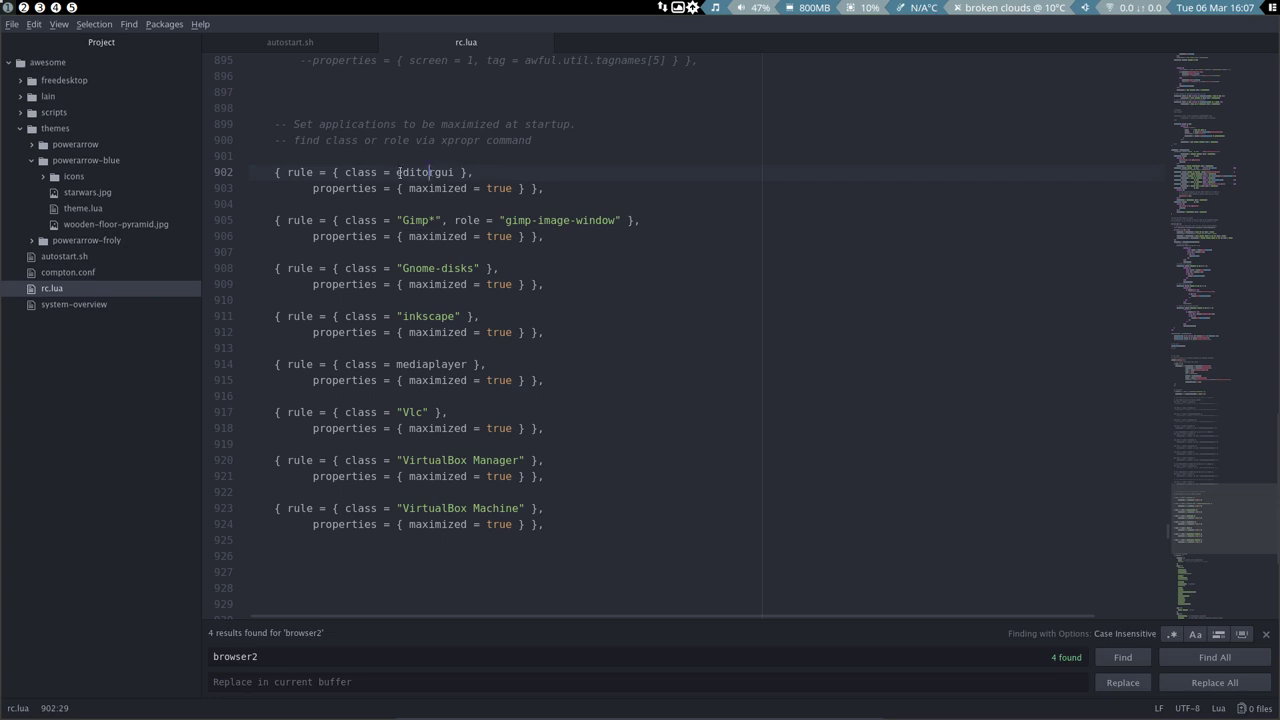
pyautogui.moveTo(397, 172); pyautogui.dragTo(456, 172)
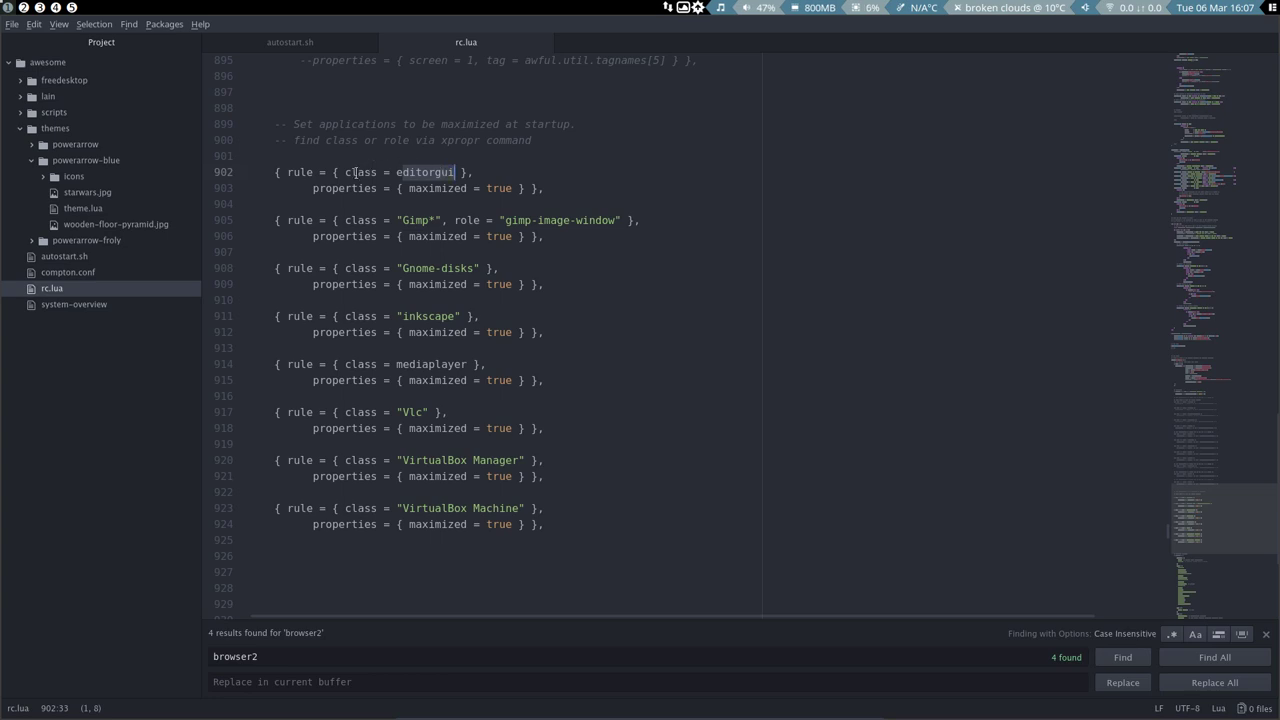
pyautogui.click(410, 172)
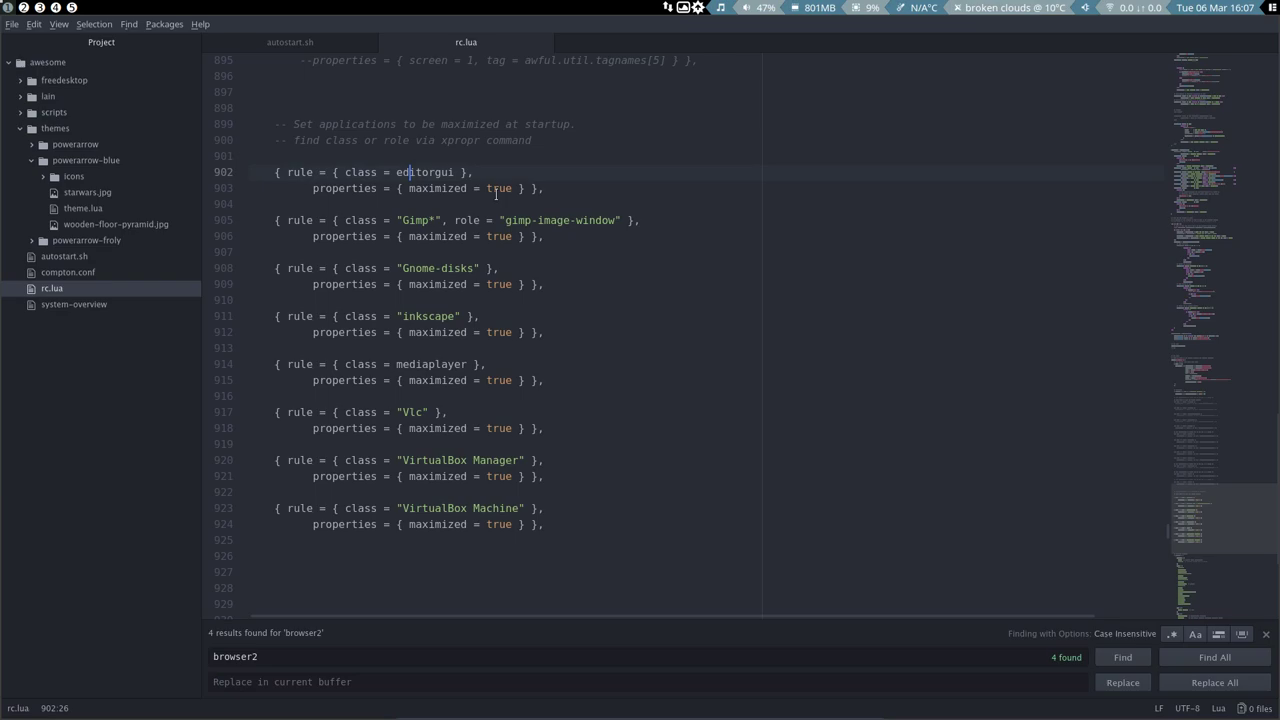
# Step: Switch to the empty workspace 2 and launch gpick there
pyautogui.press('super+2')
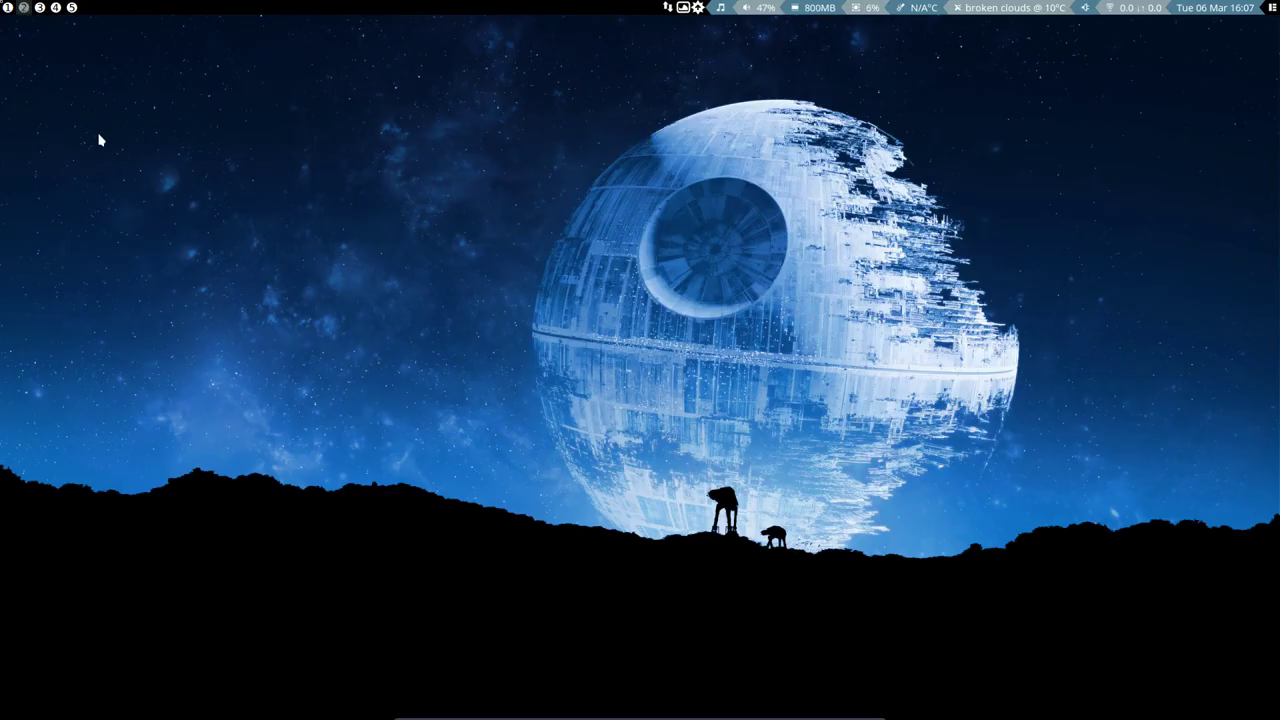
pyautogui.click(8, 8)
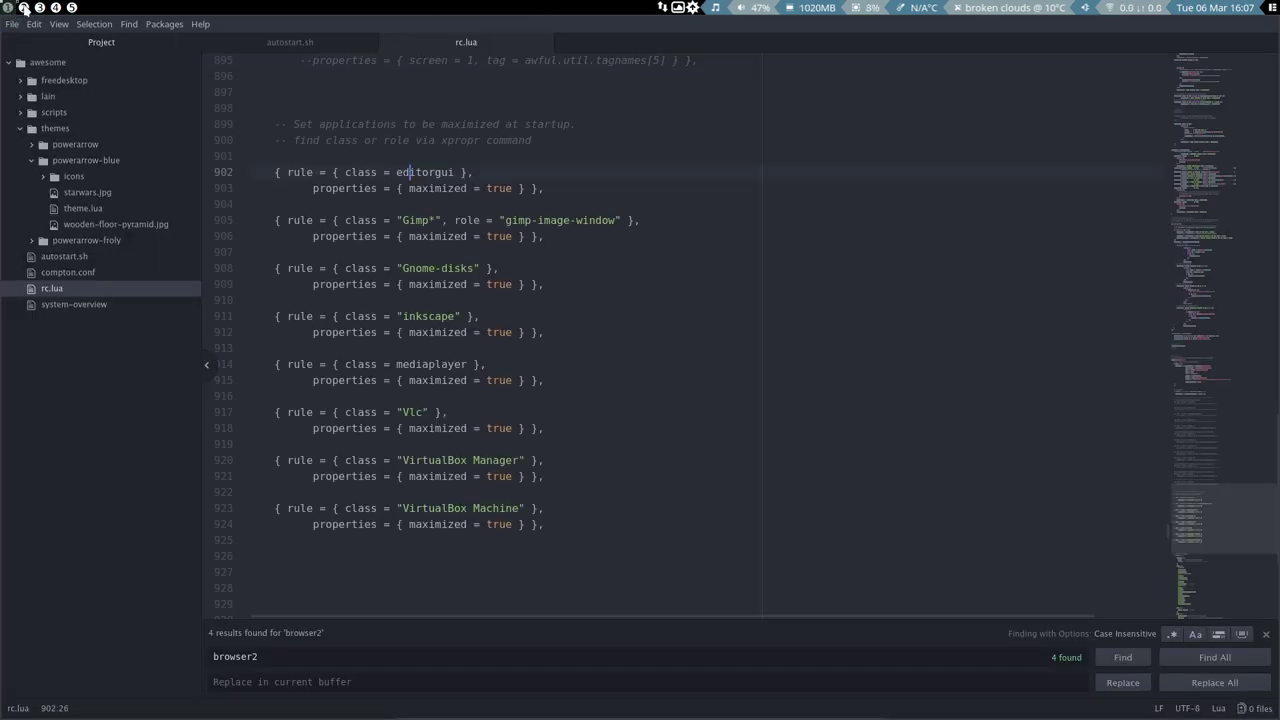
pyautogui.click(23, 8)
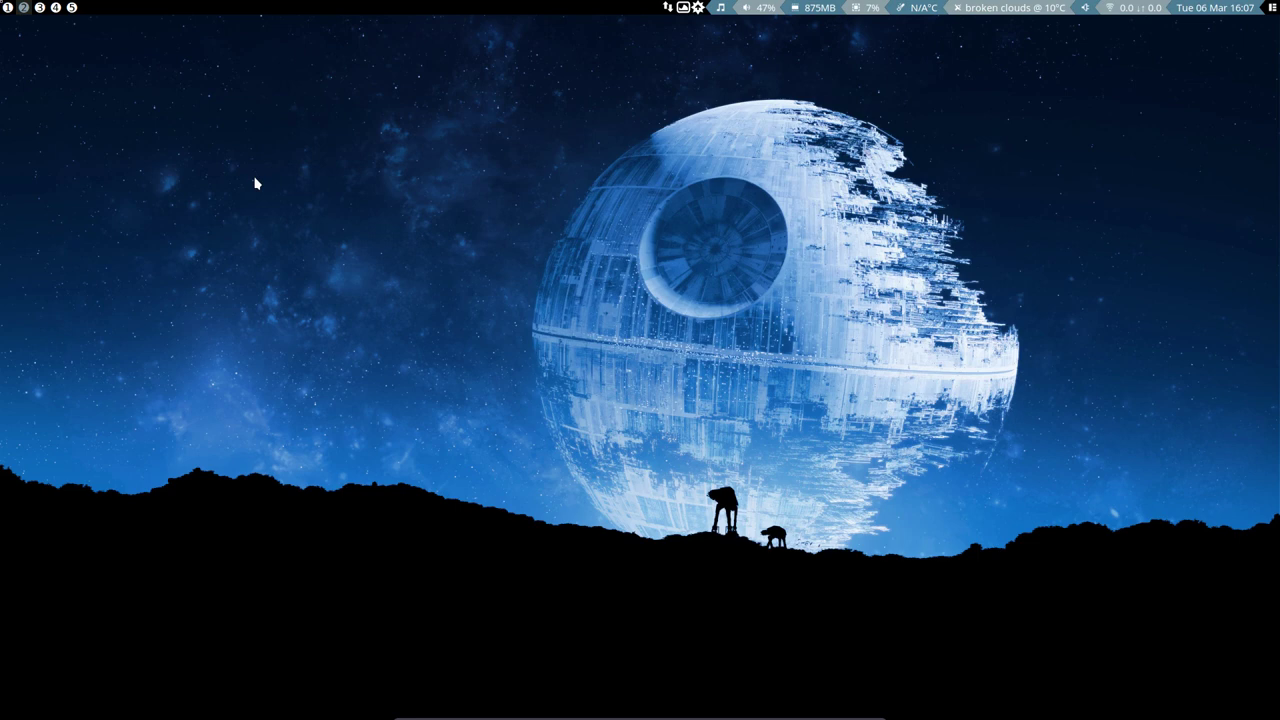
pyautogui.click(7, 8)
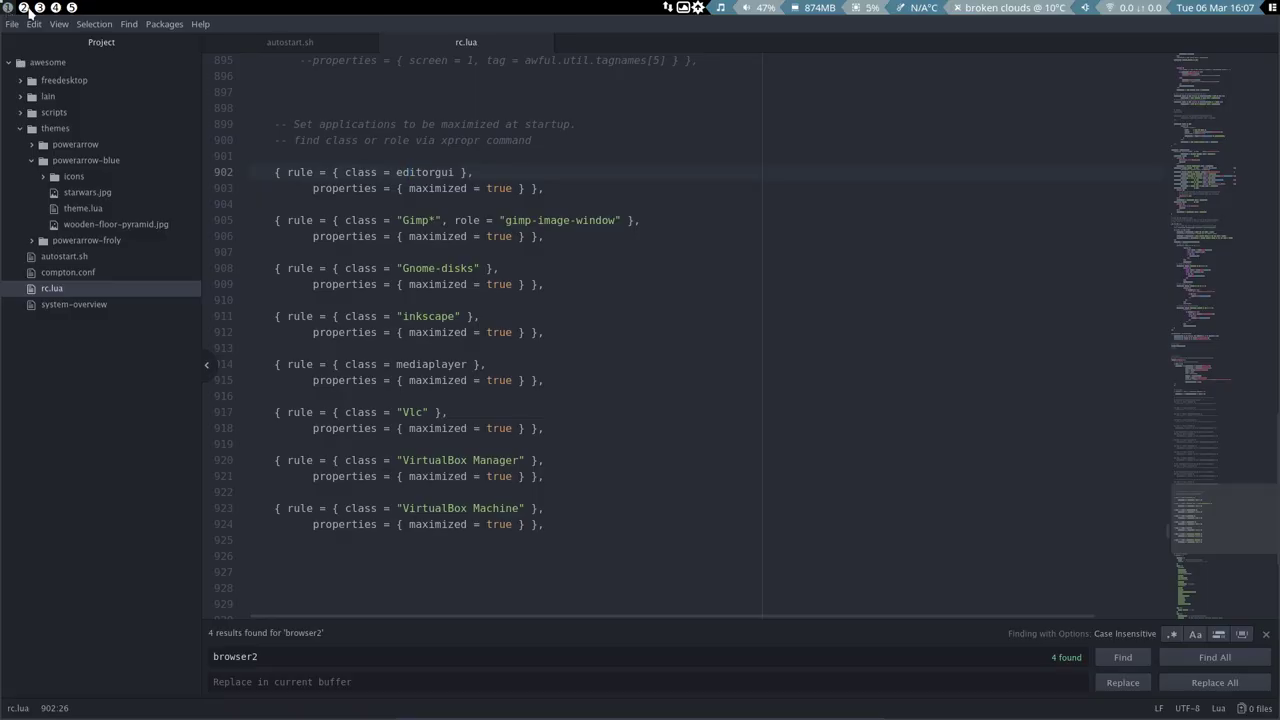
pyautogui.click(24, 8)
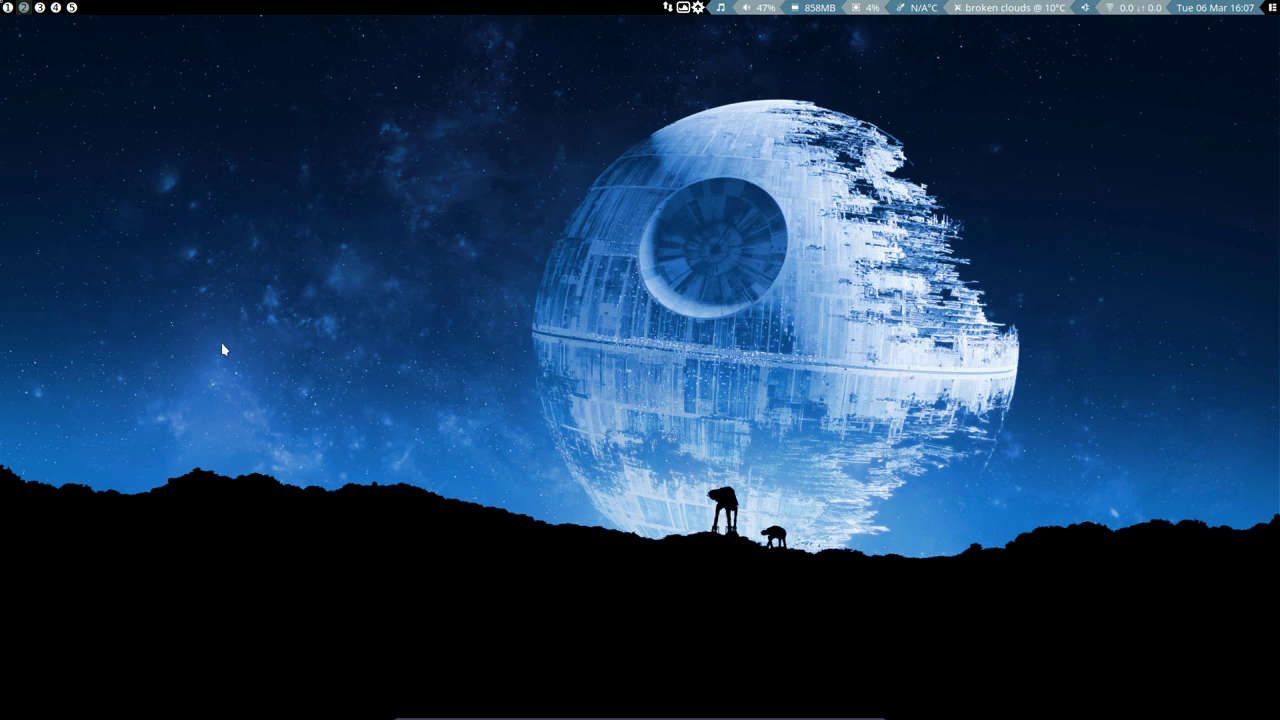
pyautogui.press('super+r')
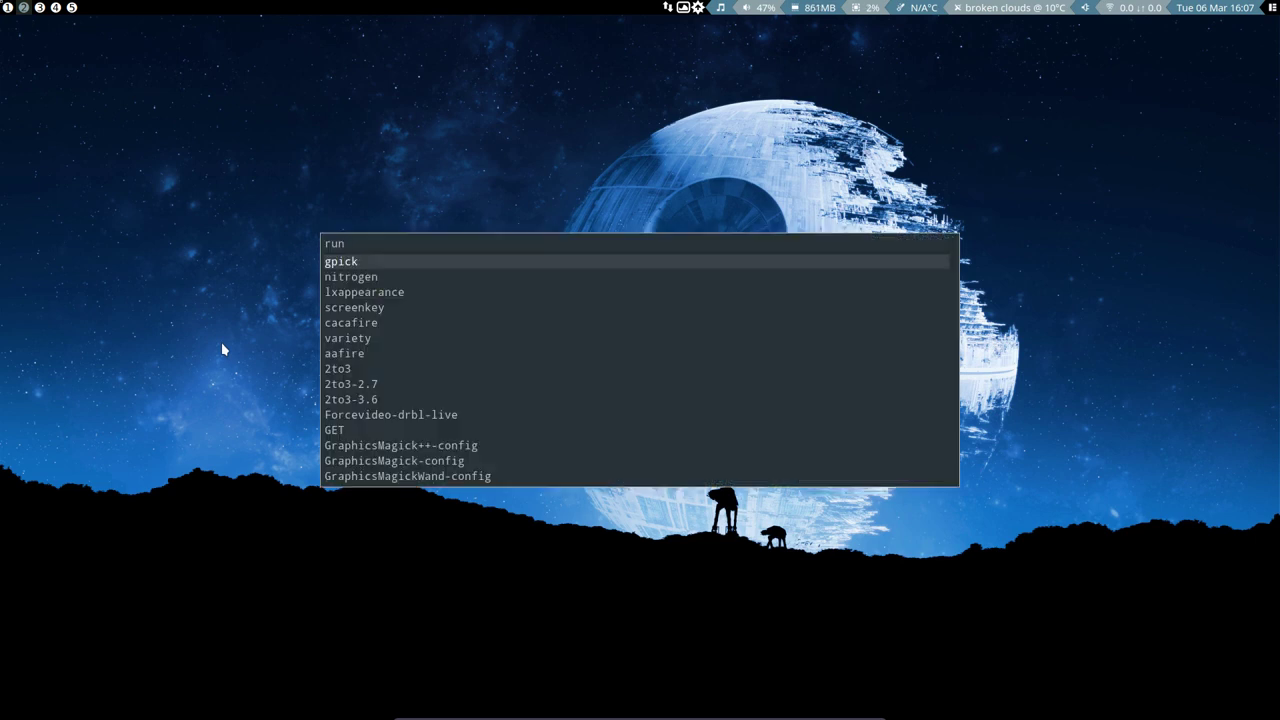
pyautogui.press('Return')
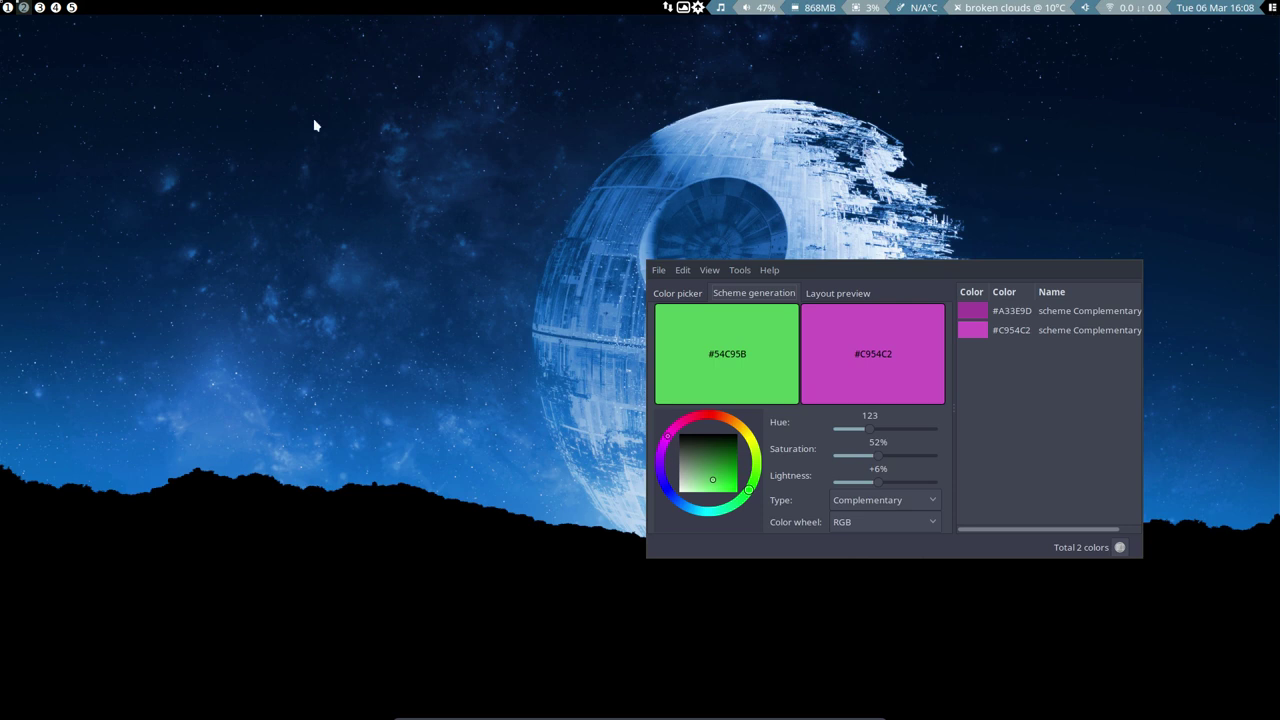
# Step: Return to rc.lua on workspace 1 and search the file for "gpick"
pyautogui.click(8, 7)
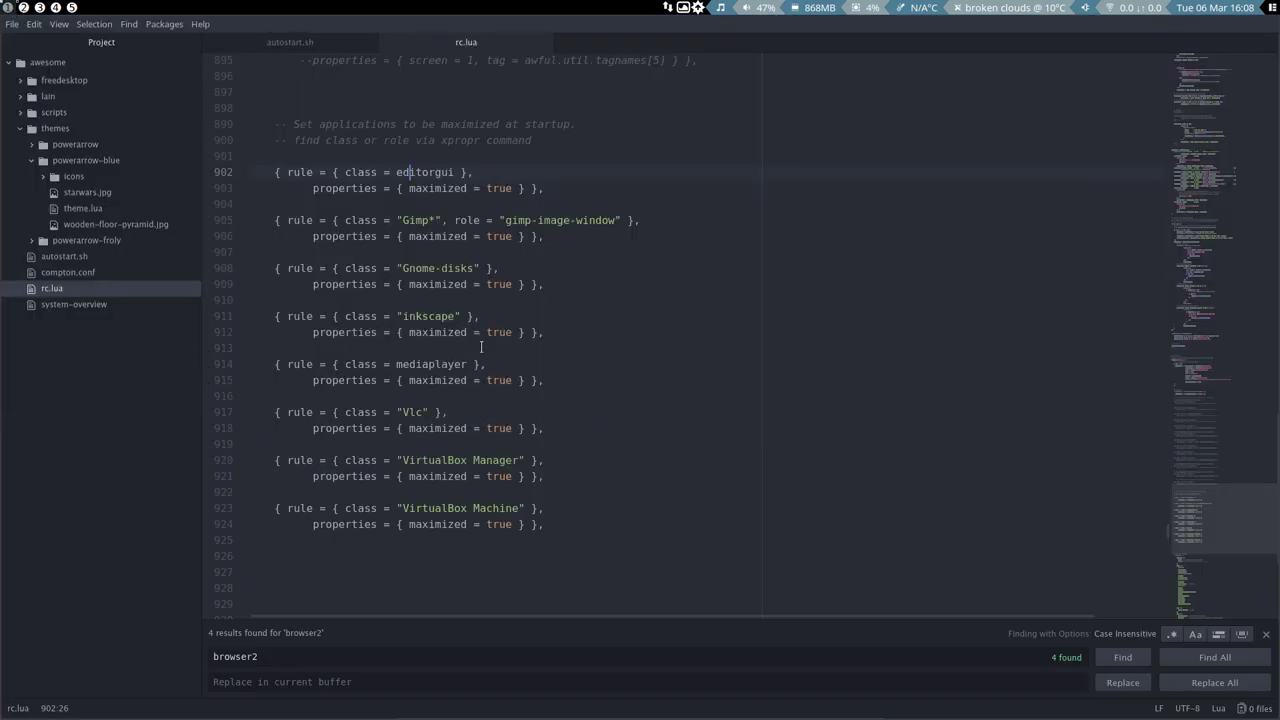
pyautogui.scroll(-2, 481, 346)
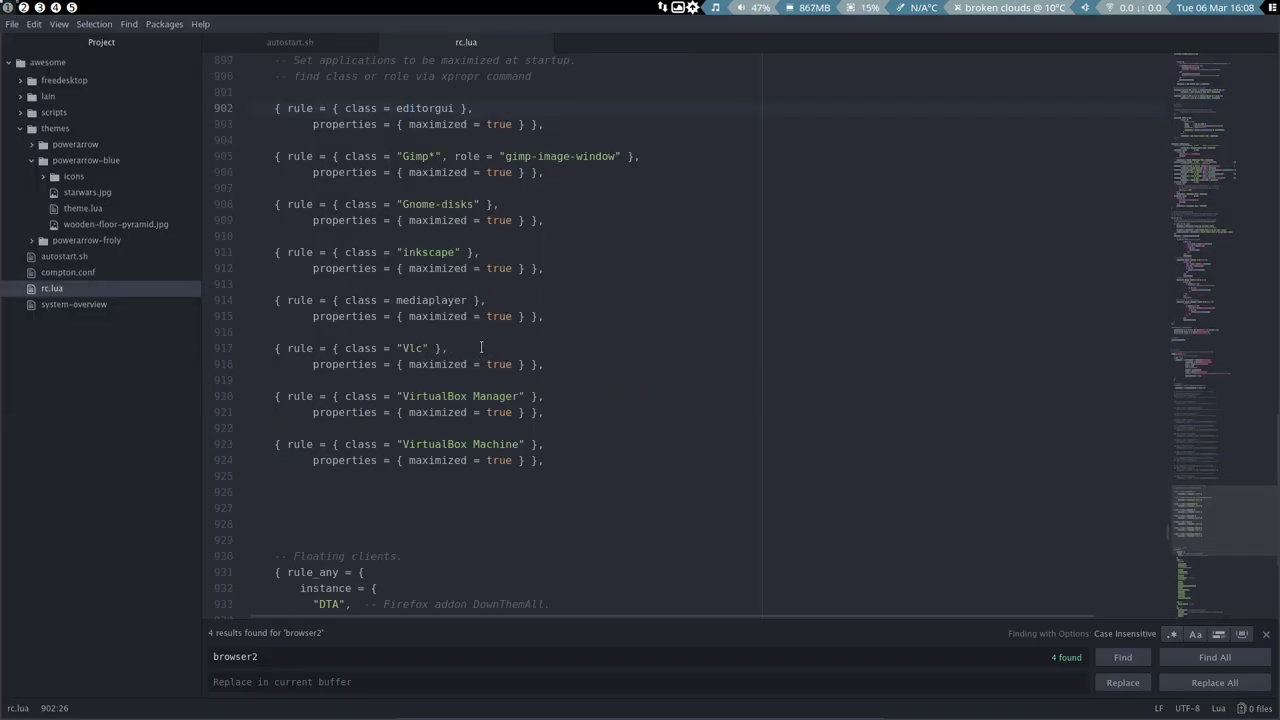
pyautogui.hotkey('ctrl', 'f')
pyautogui.write('gpick')
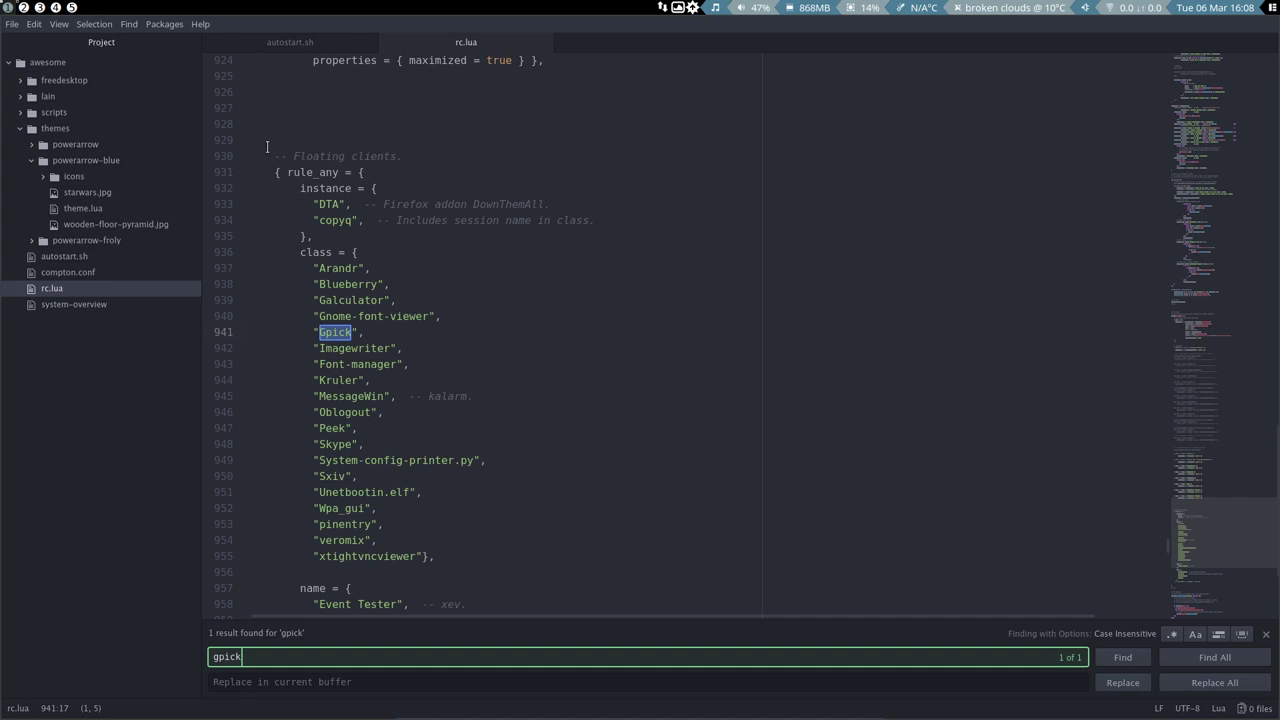
# Step: Examine the Floating clients rule: its instance, class, name and role lists, its floating property and the Gpick entry
pyautogui.moveTo(262, 156); pyautogui.dragTo(423, 158)
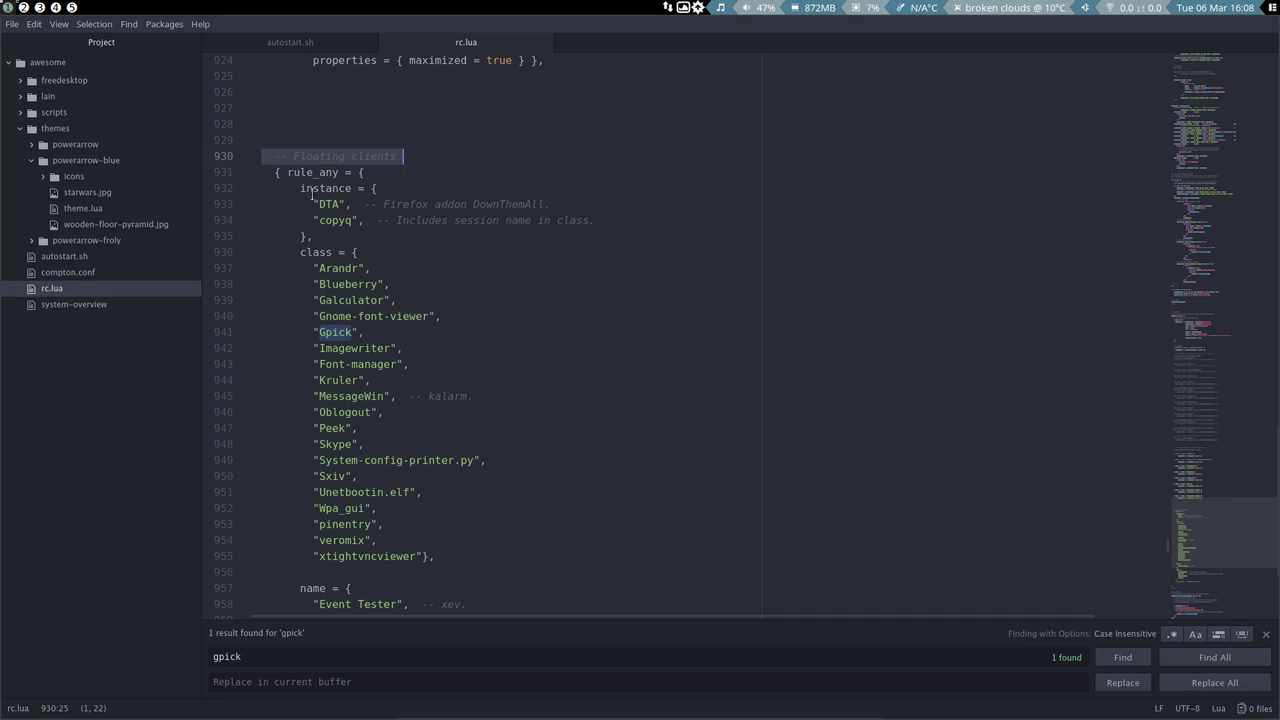
pyautogui.click(316, 185)
pyautogui.click(313, 252)
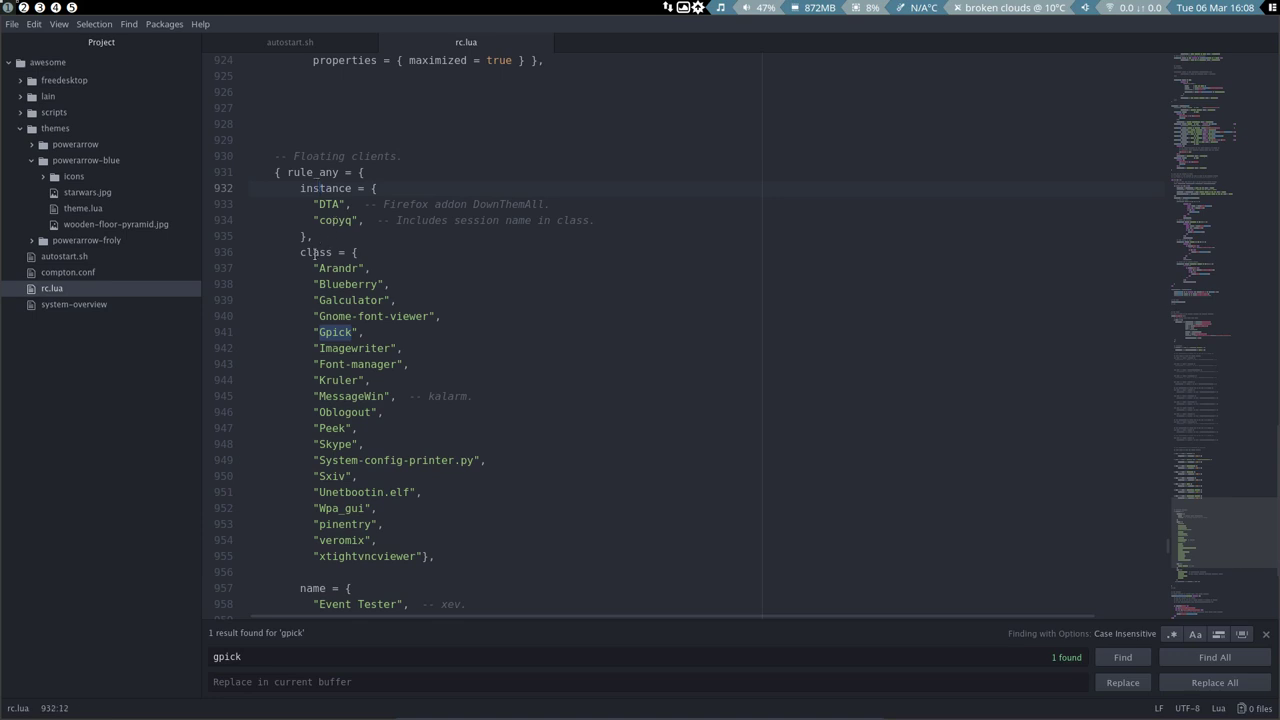
pyautogui.scroll(-2, 345, 410)
pyautogui.scroll(-1, 346, 424)
pyautogui.click(306, 492)
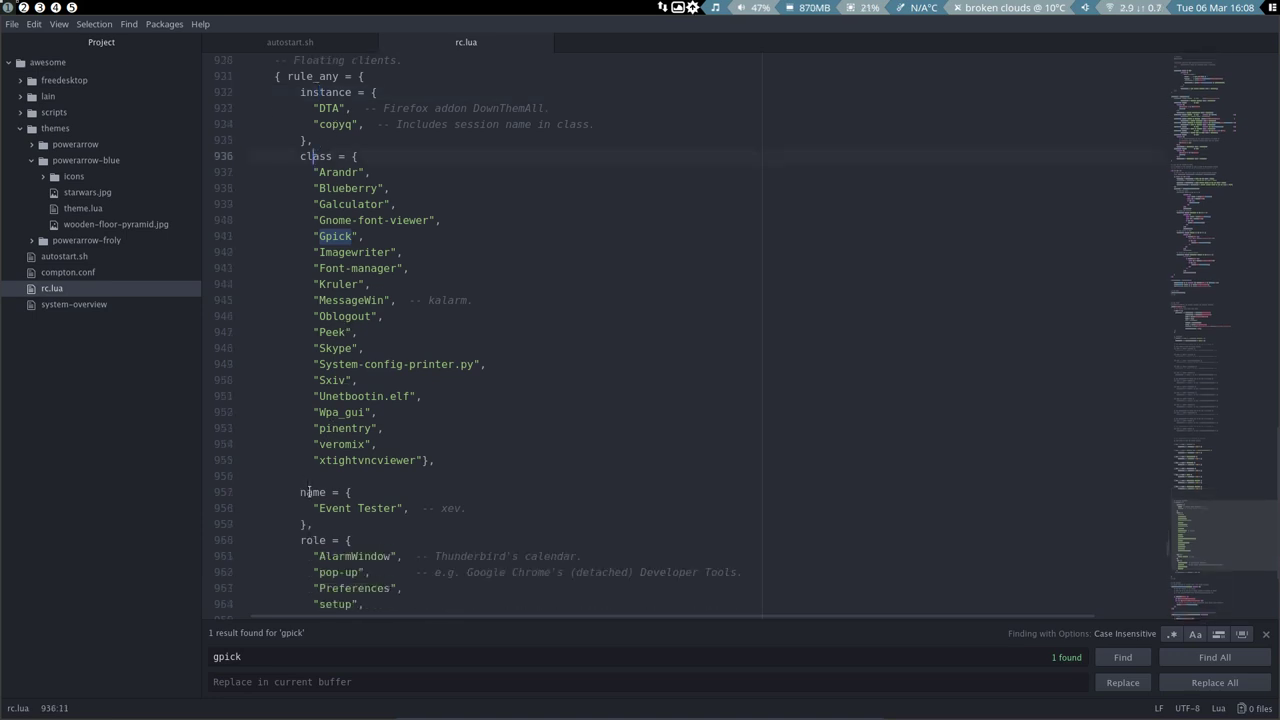
pyautogui.click(314, 538)
pyautogui.scroll(-2, 483, 484)
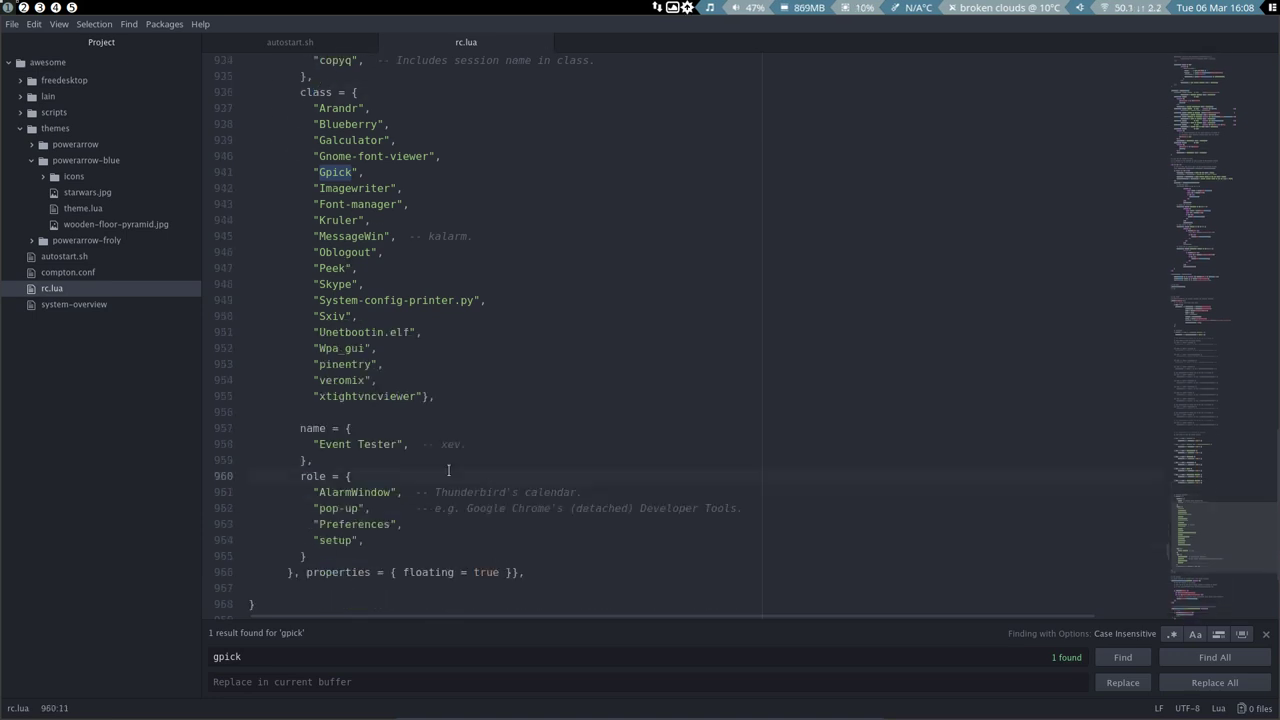
pyautogui.scroll(-2, 483, 484)
pyautogui.moveTo(386, 508); pyautogui.dragTo(526, 508)
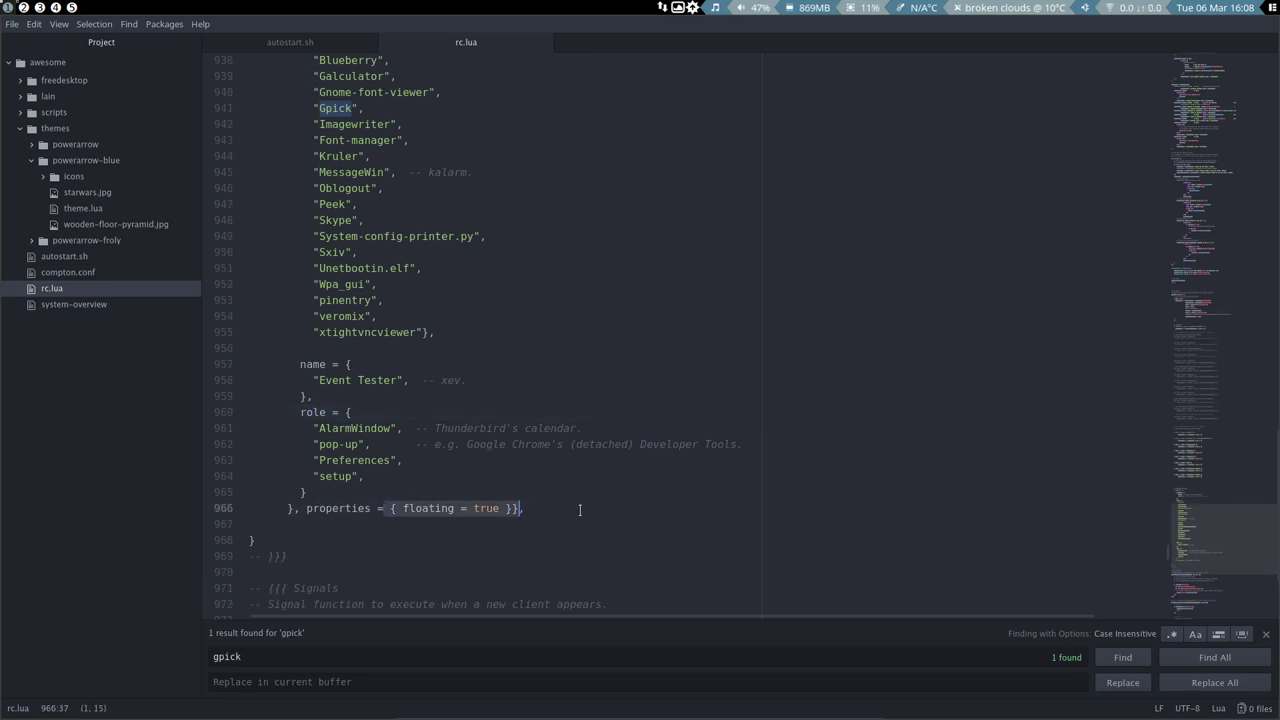
pyautogui.click(554, 510)
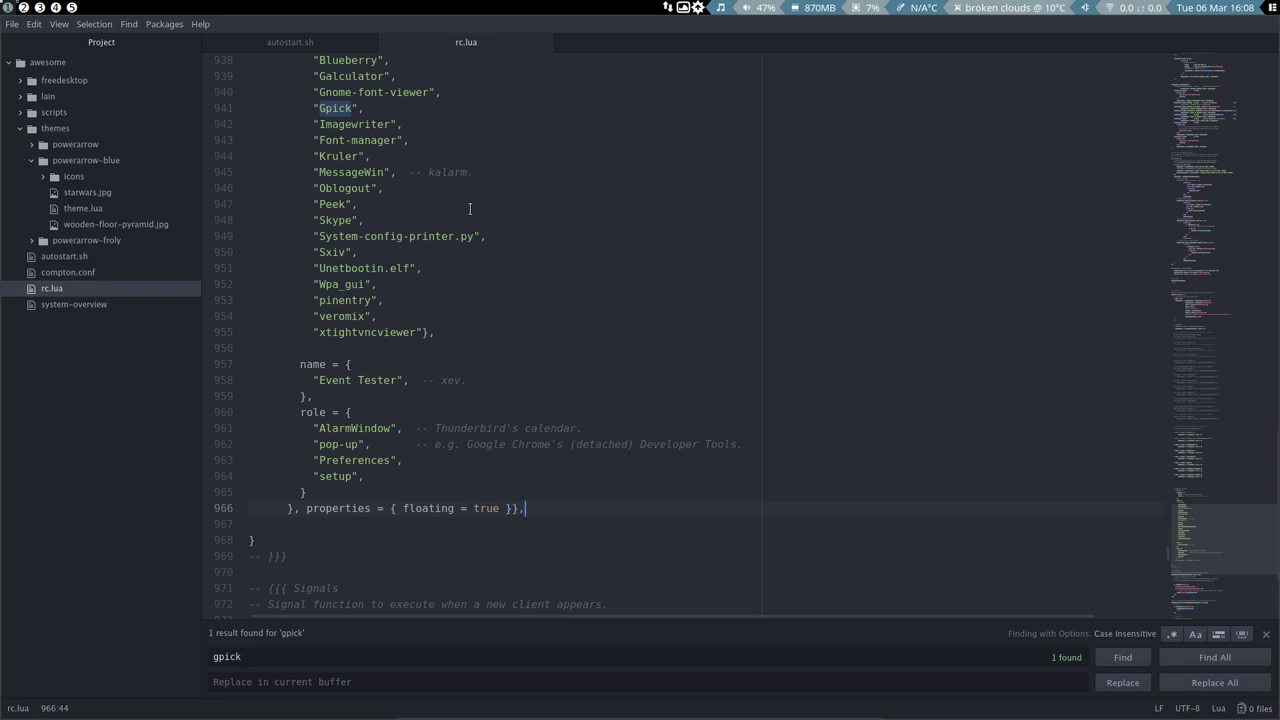
pyautogui.scroll(9, 470, 208)
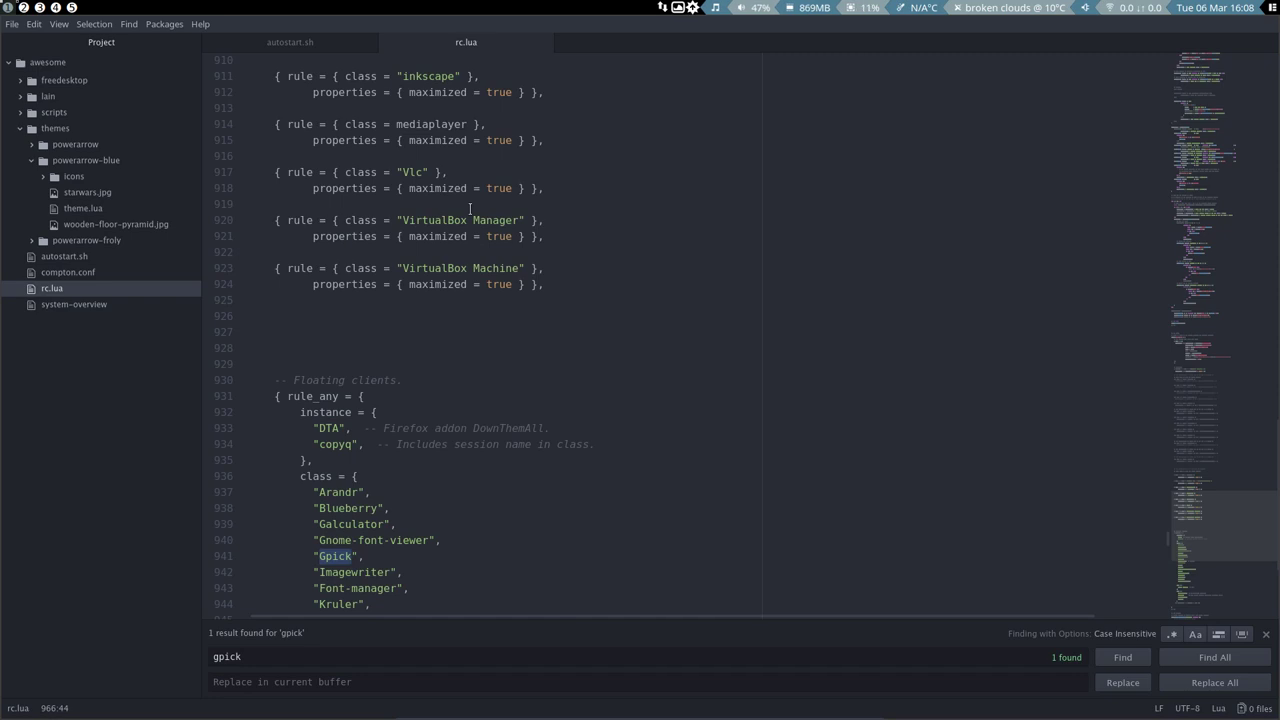
pyautogui.moveTo(368, 556); pyautogui.dragTo(232, 556)
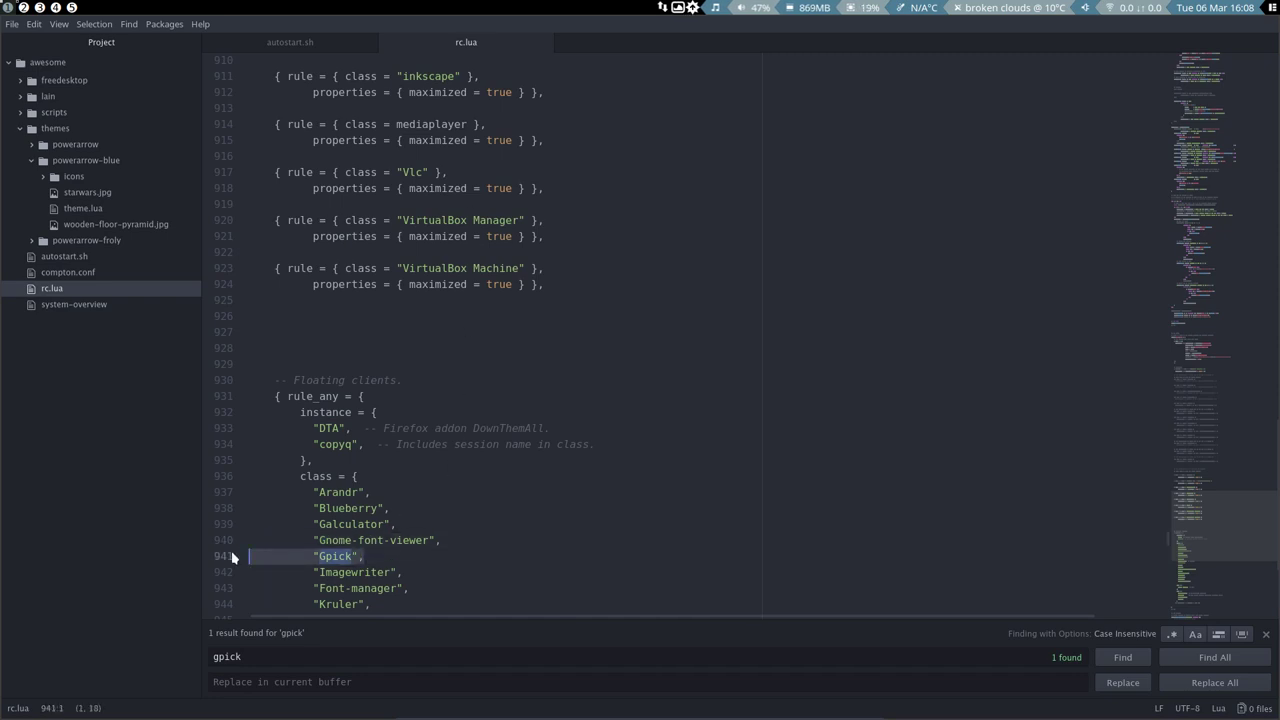
# Step: Copy the two-line "VirtualBox Machine" maximized rule and paste the duplicate below it at line 926
pyautogui.click(425, 300)
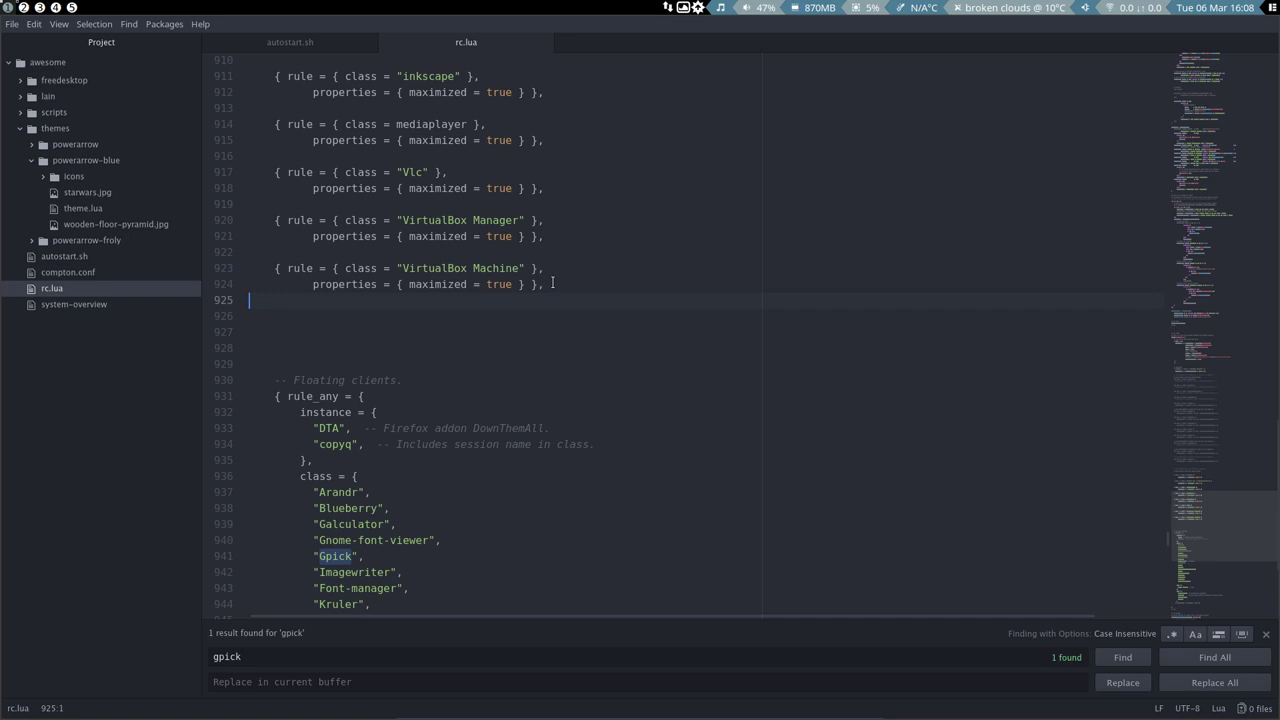
pyautogui.moveTo(549, 285); pyautogui.dragTo(231, 272)
pyautogui.hotkey('ctrl', 'c')
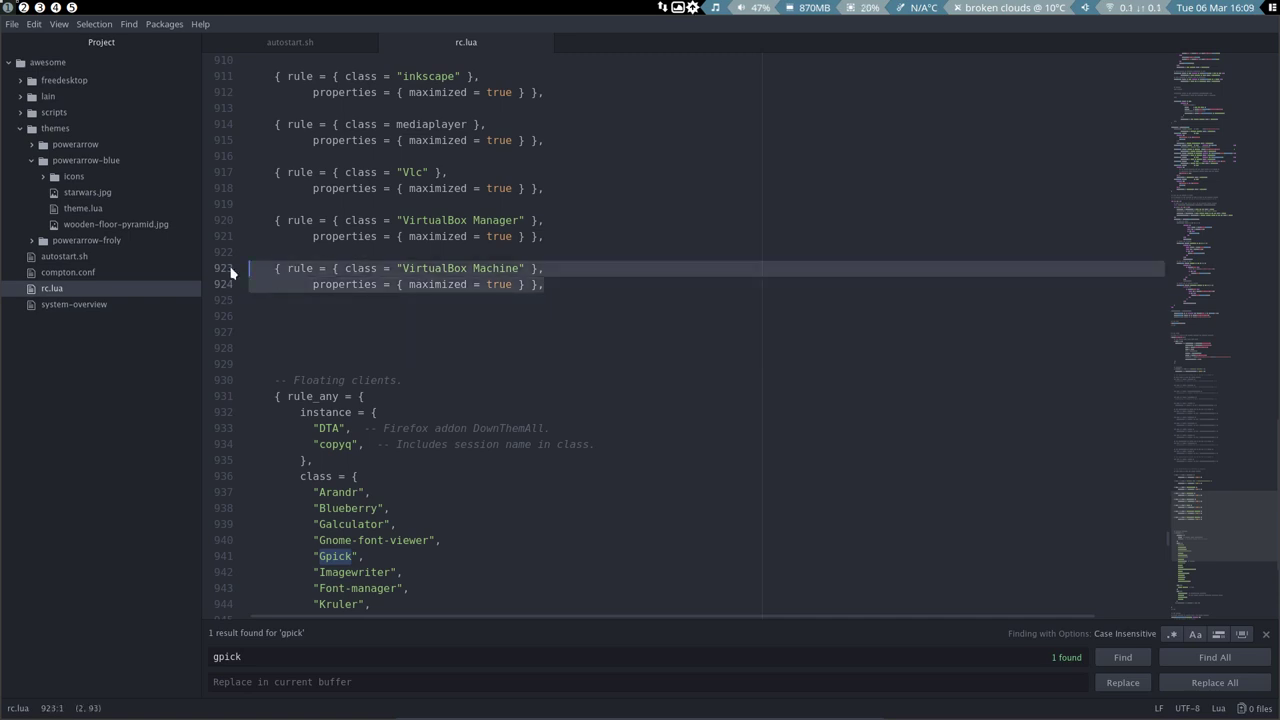
pyautogui.click(422, 315)
pyautogui.hotkey('ctrl', 'v')
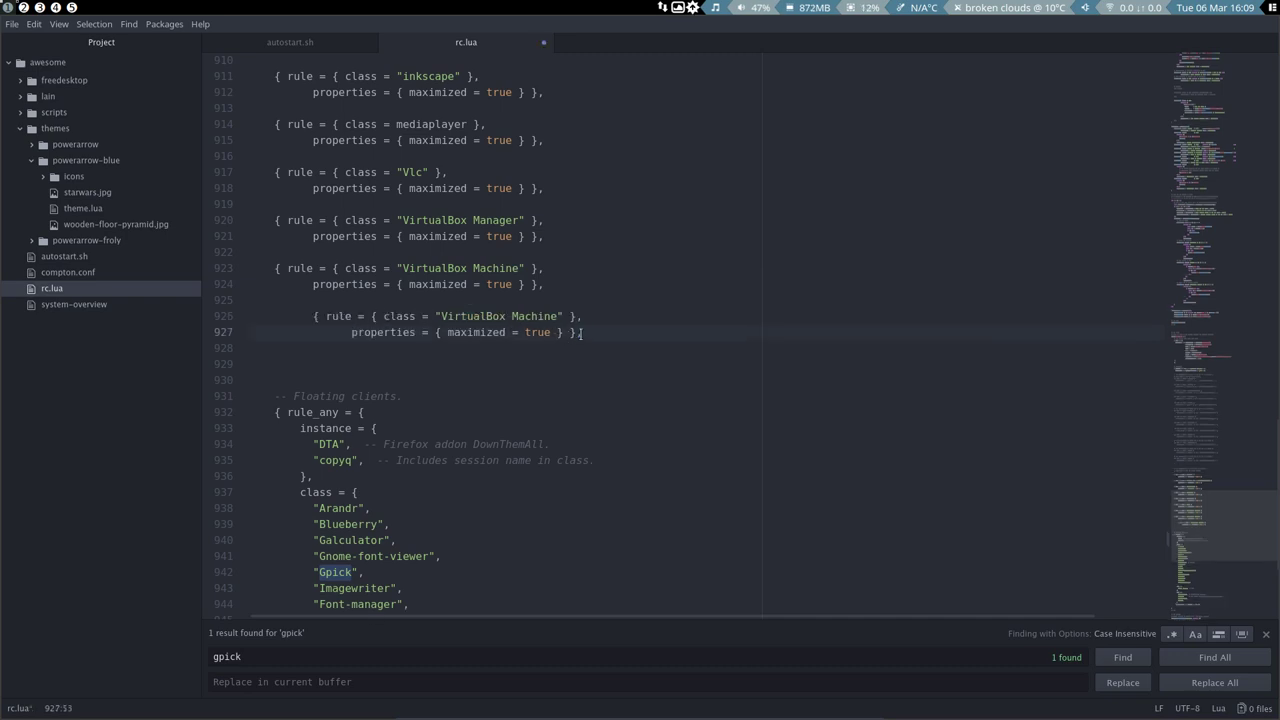
# Step: Outdent the pasted two-line rule so it aligns with the maximized rules above it
pyautogui.moveTo(583, 332); pyautogui.dragTo(222, 318)
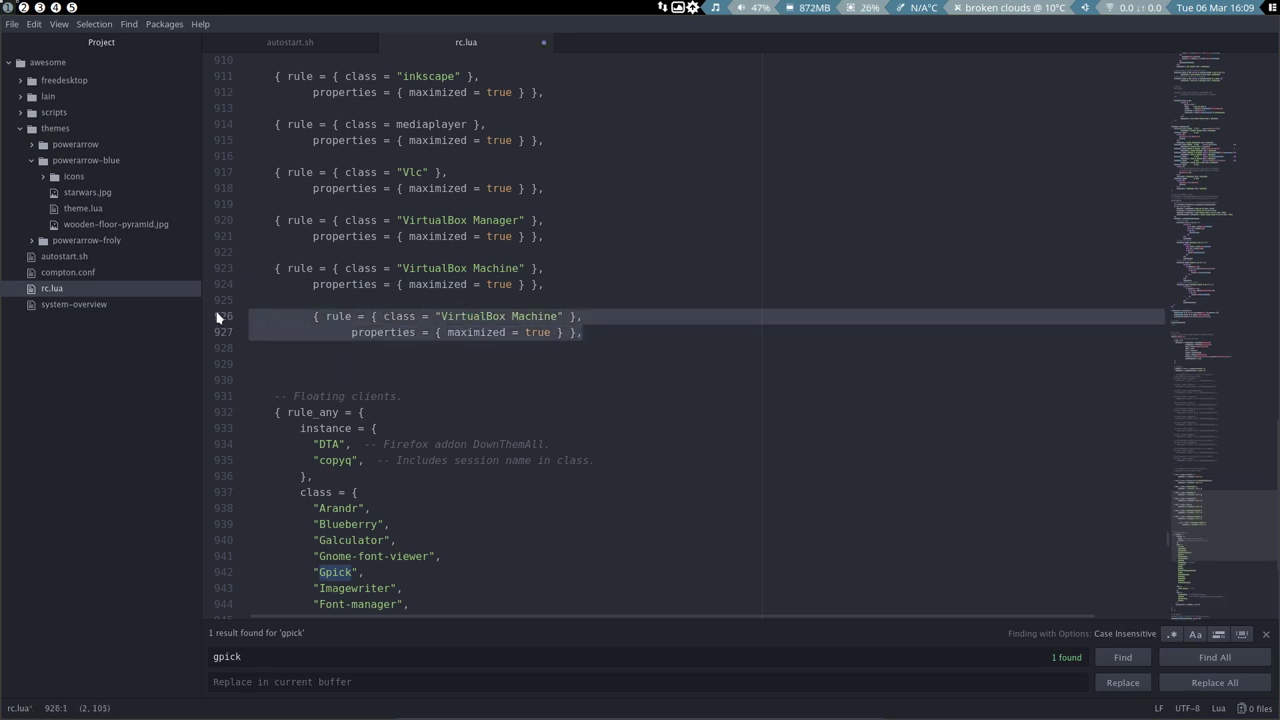
pyautogui.hotkey('shift', 'Tab')
pyautogui.hotkey('shift', 'Tab')
pyautogui.hotkey('shift', 'Tab')
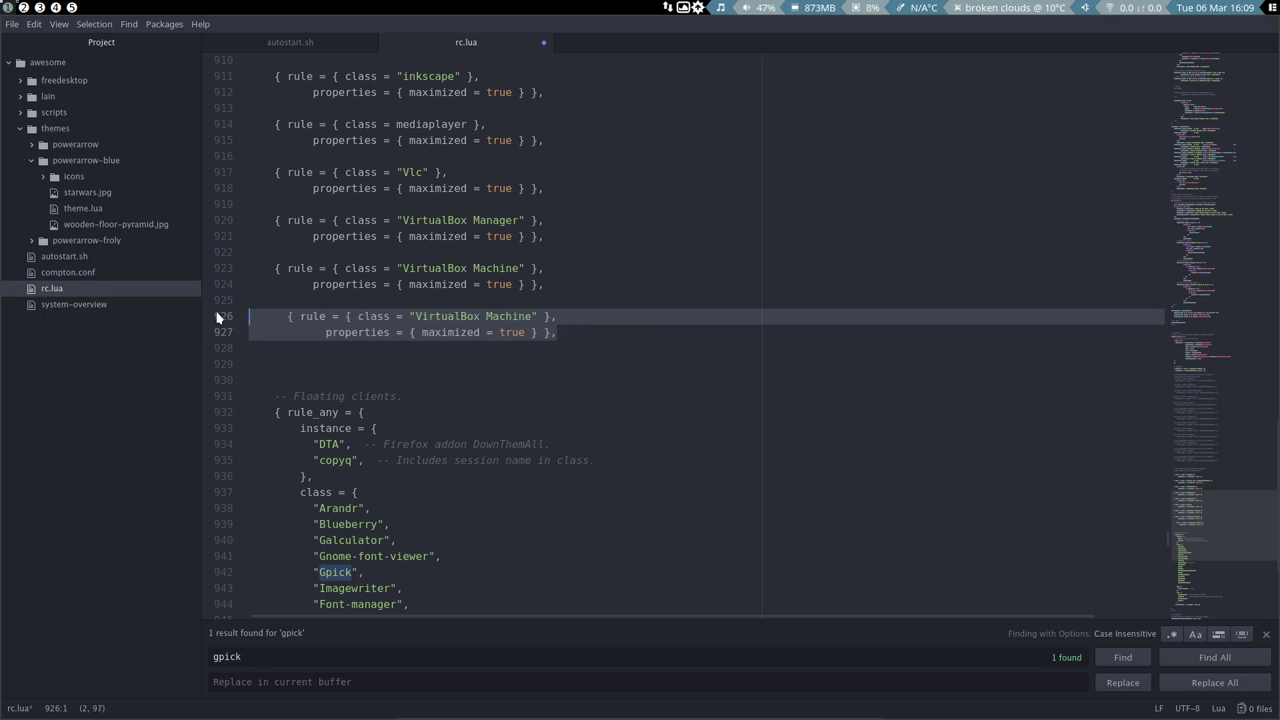
pyautogui.click(410, 326)
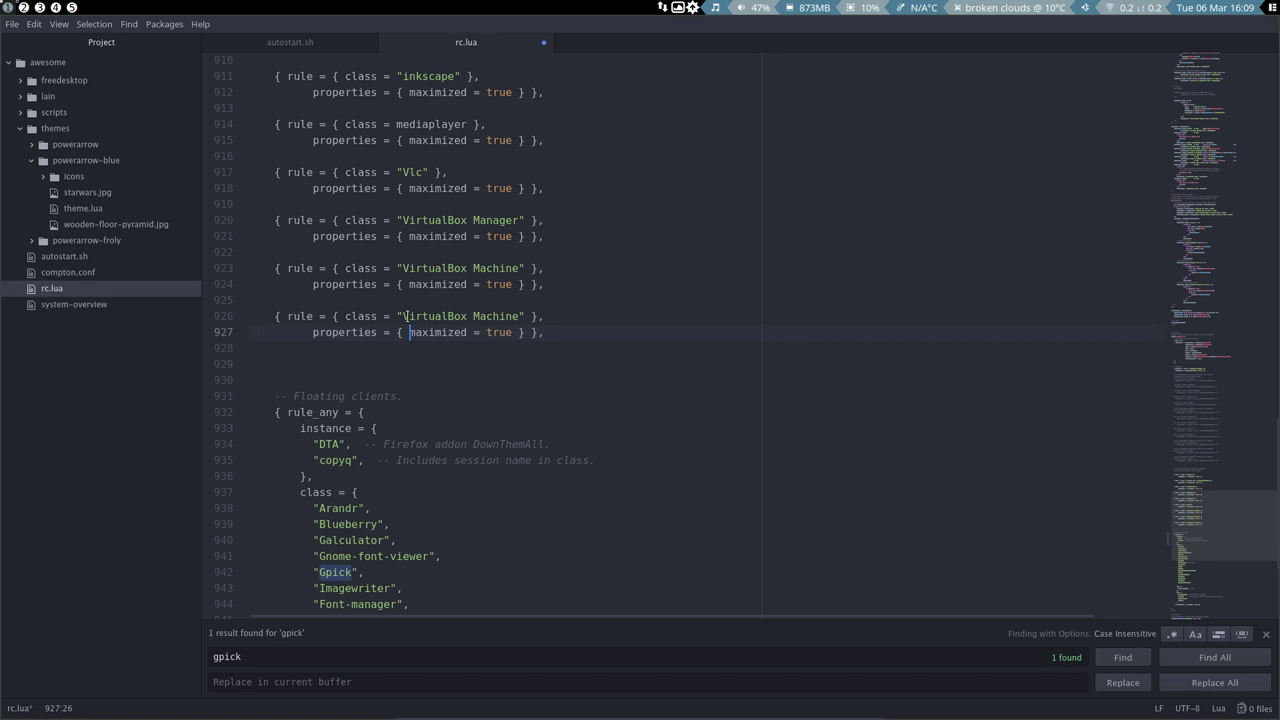
# Step: Change the duplicated rule's class to "Gpick" and save rc.lua
pyautogui.moveTo(403, 316); pyautogui.dragTo(520, 316)
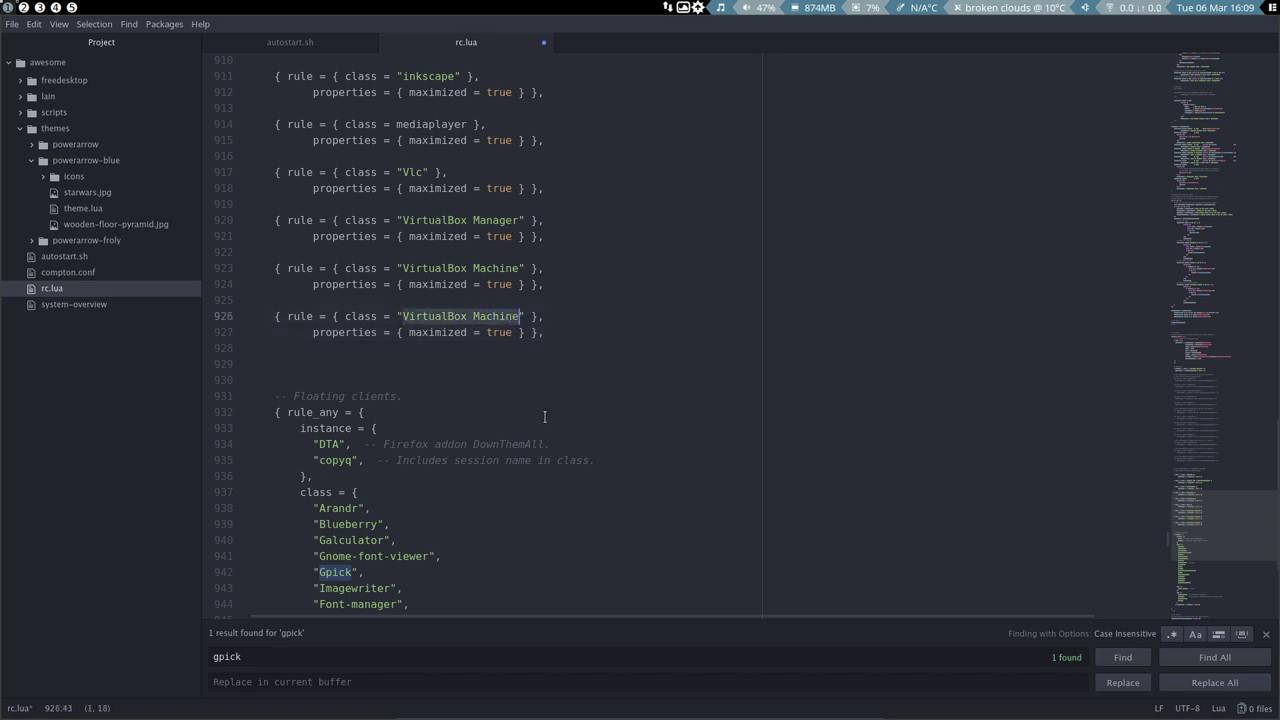
pyautogui.write('Gpick')
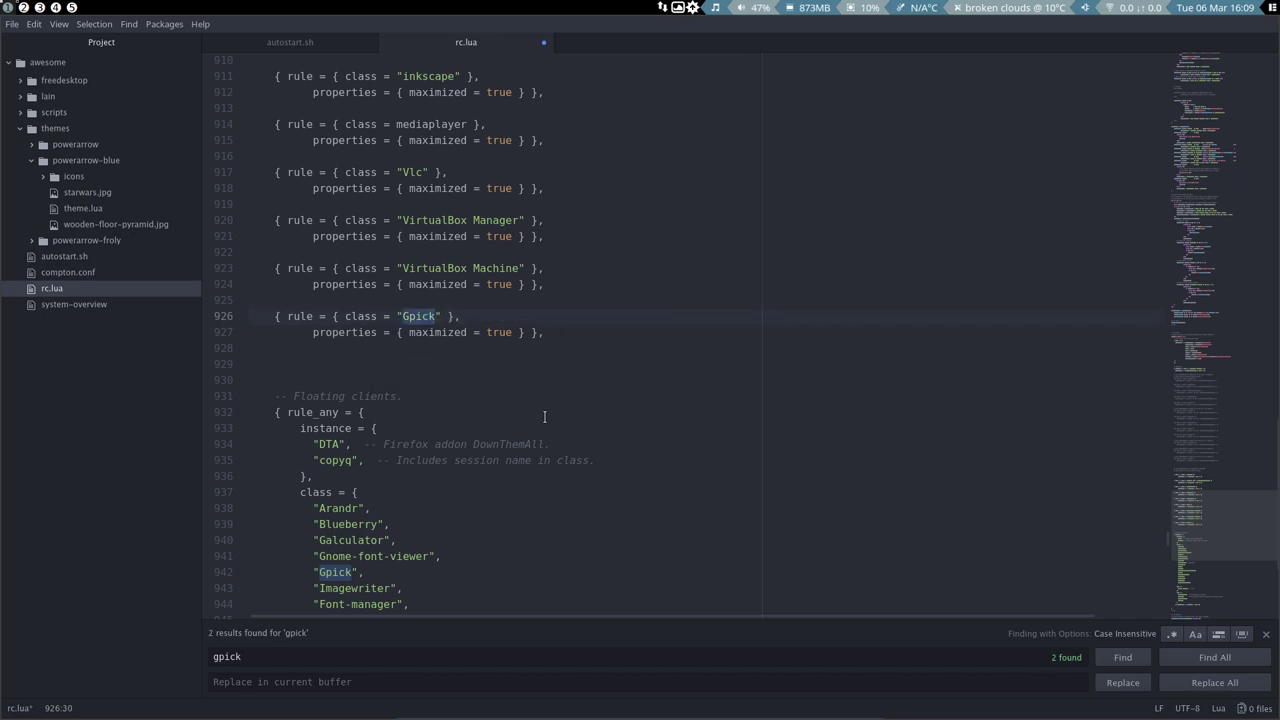
pyautogui.hotkey('ctrl', 's')
# Step: Go back to workspace 2 and move the floating Gpick window up and to the right on the desktop
pyautogui.click(24, 9)
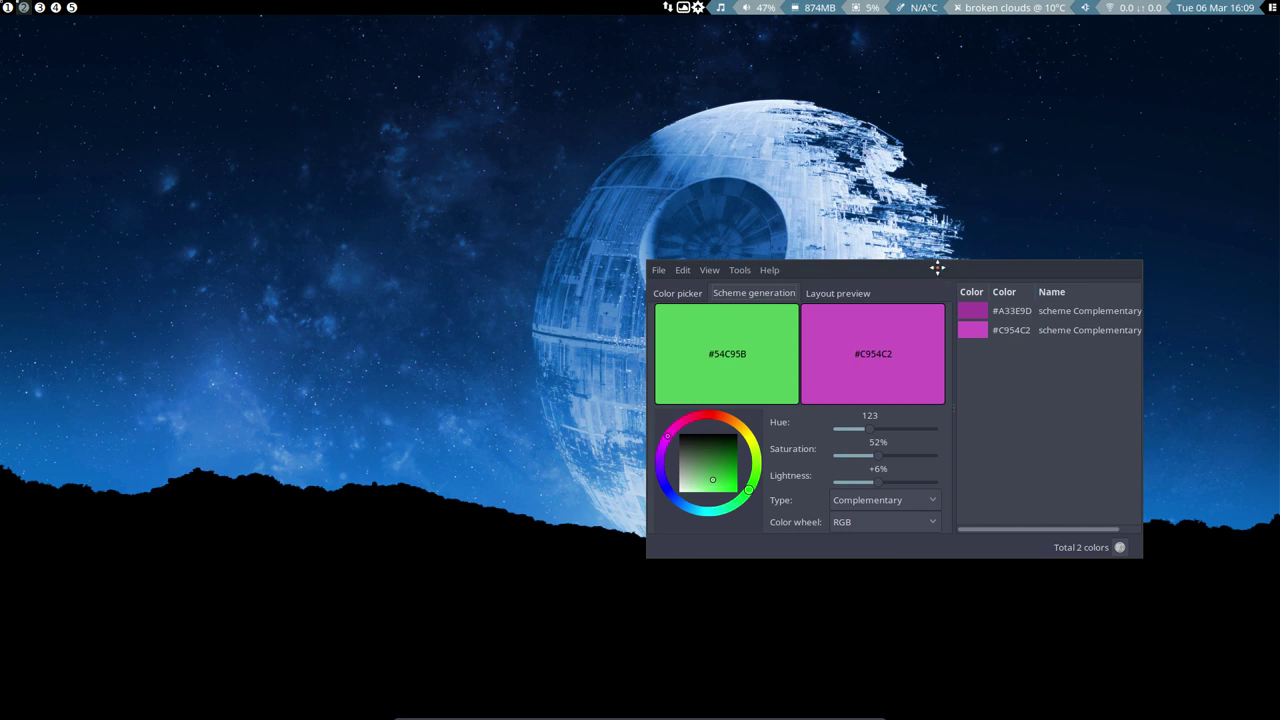
pyautogui.moveTo(934, 266); pyautogui.dragTo(1062, 161)
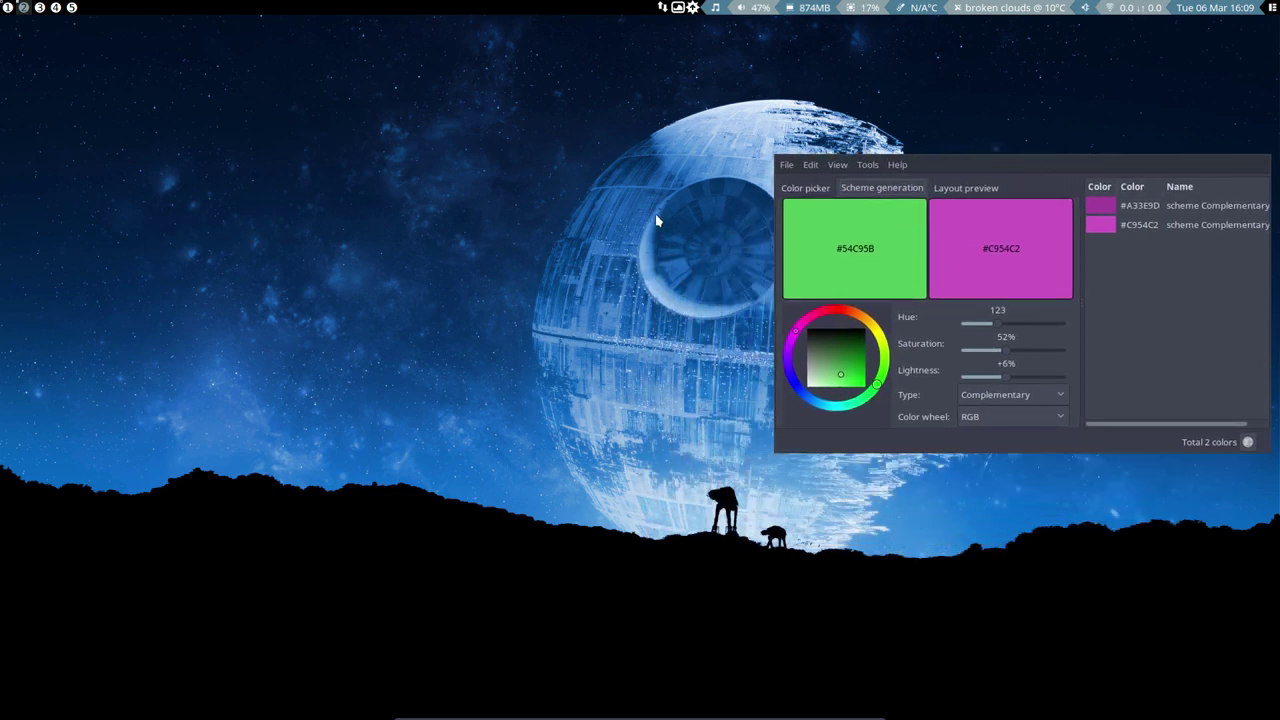
# Step: Launch screenkey and open a terminal on workspace 2
pyautogui.press('super+d')
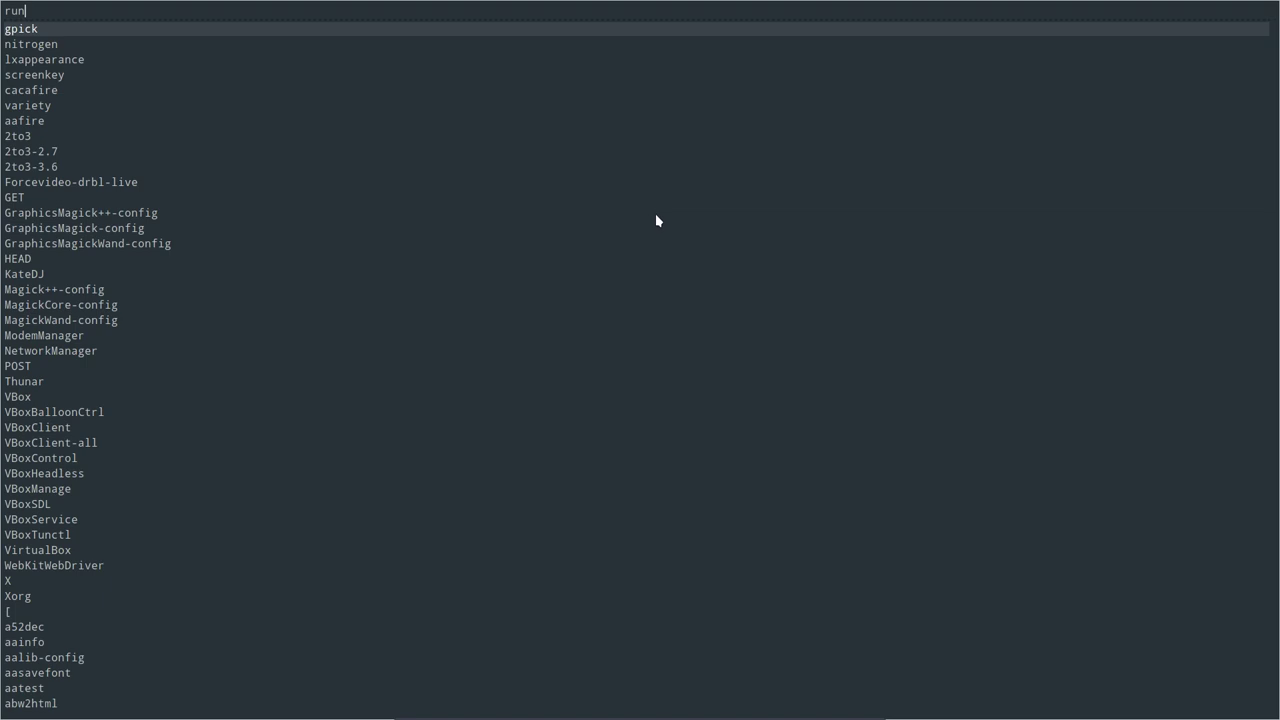
pyautogui.write('screen')
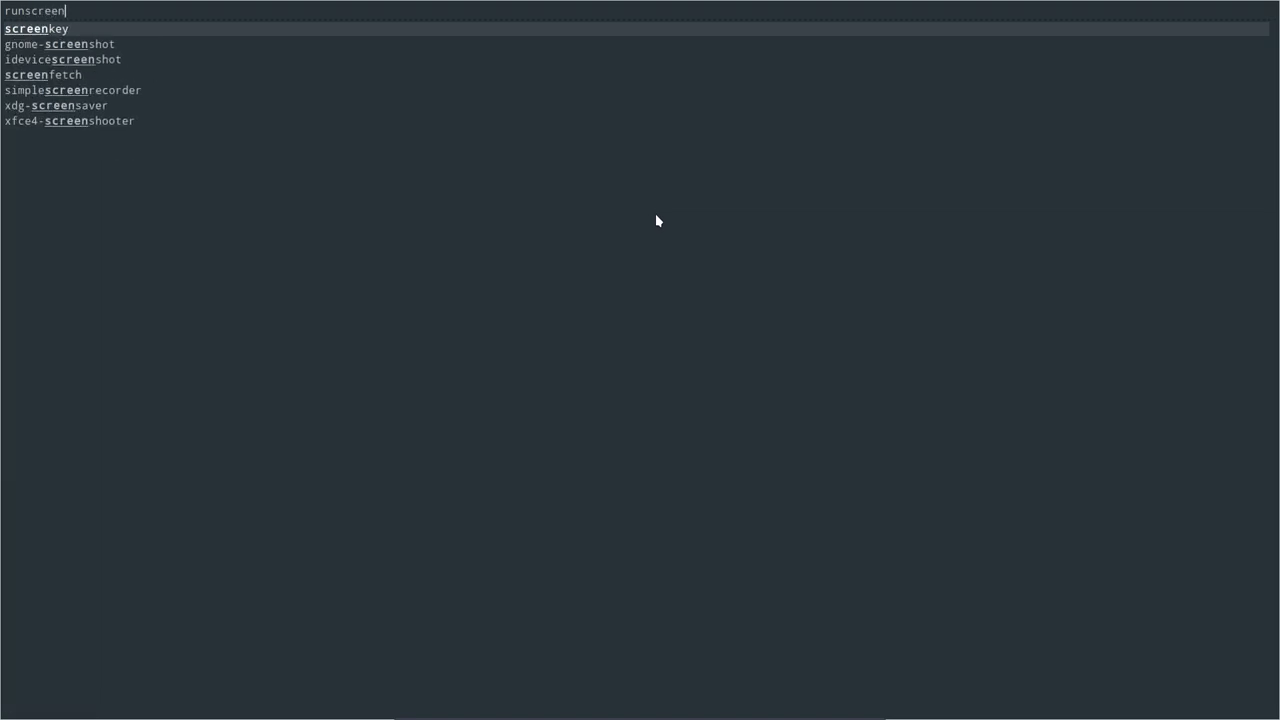
pyautogui.press('Return')
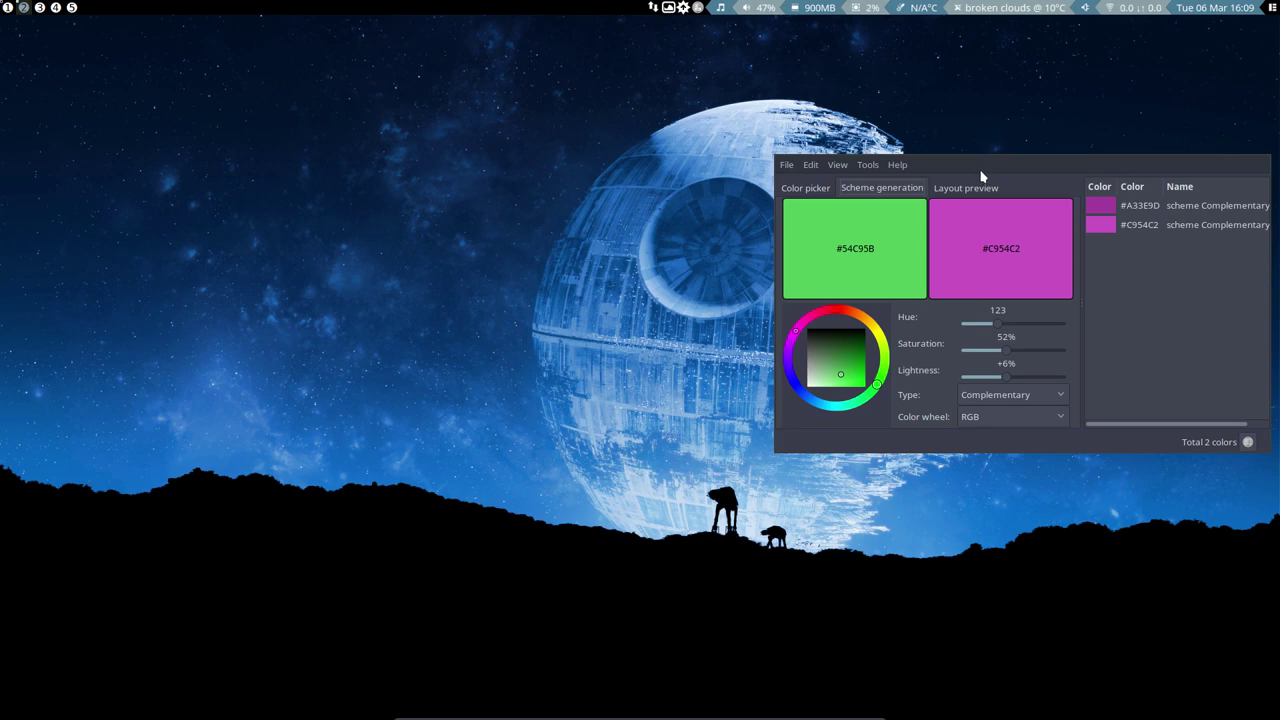
pyautogui.hotkey('ctrl', 'alt', 't')
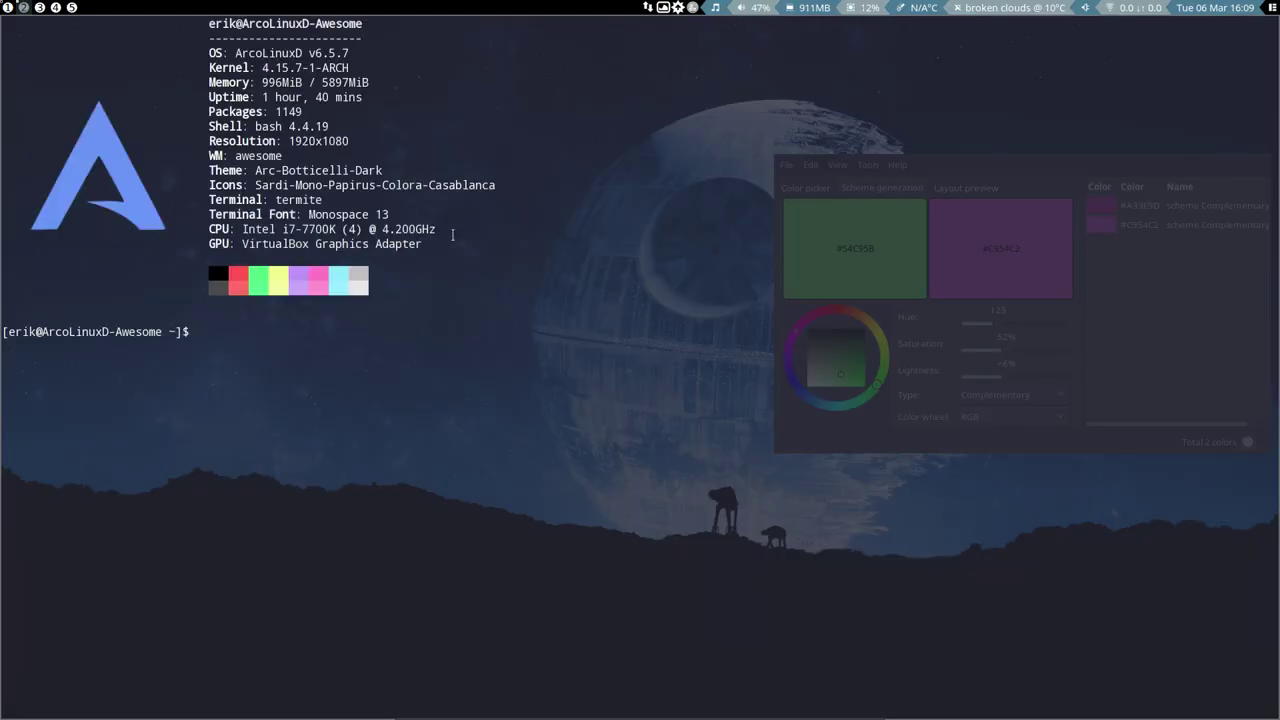
# Step: Run xprop on the terminal window, highlight its WM_CLASS line in the output, and close that terminal
pyautogui.write('xpo')
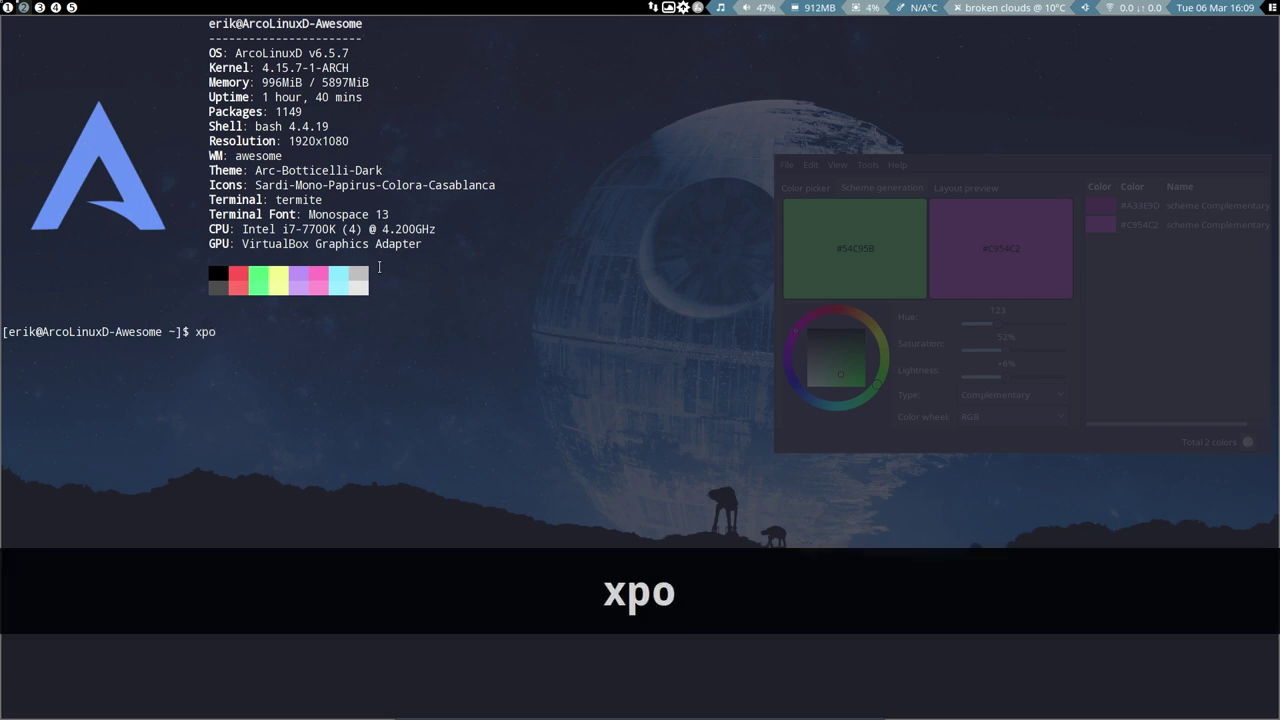
pyautogui.press('BackSpace')
pyautogui.write('rop')
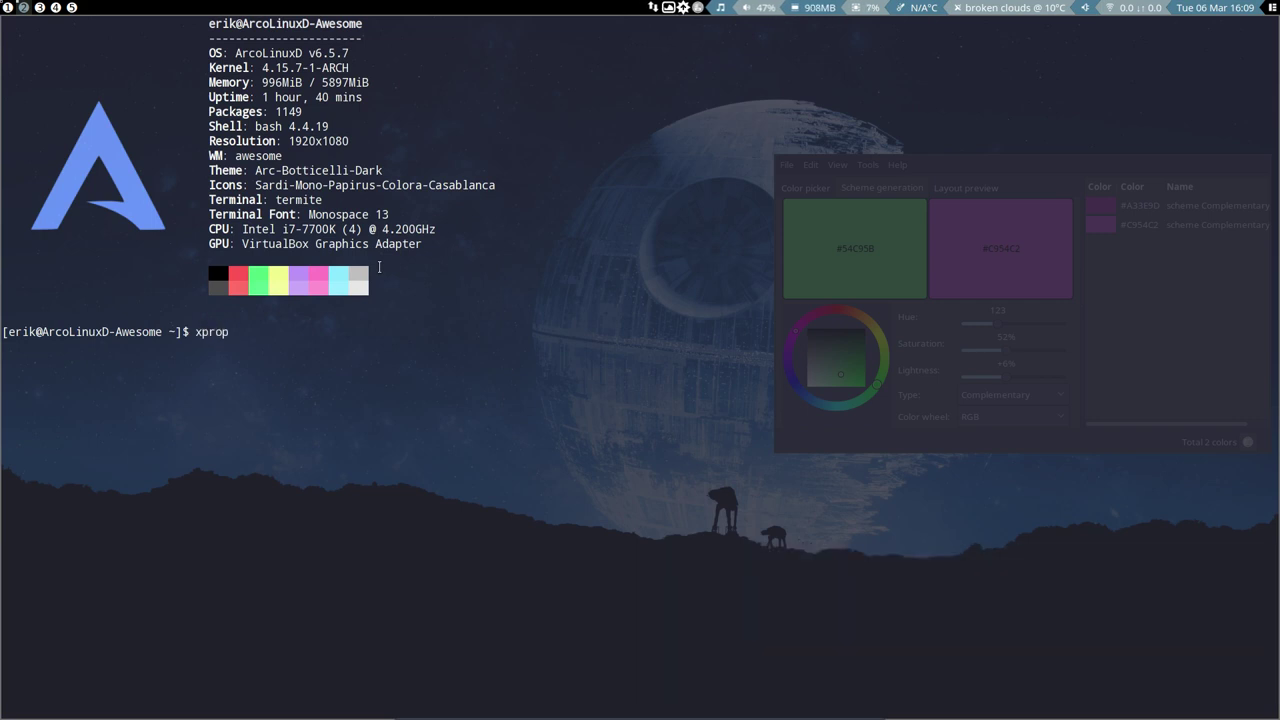
pyautogui.press('Return')
pyautogui.click(358, 427)
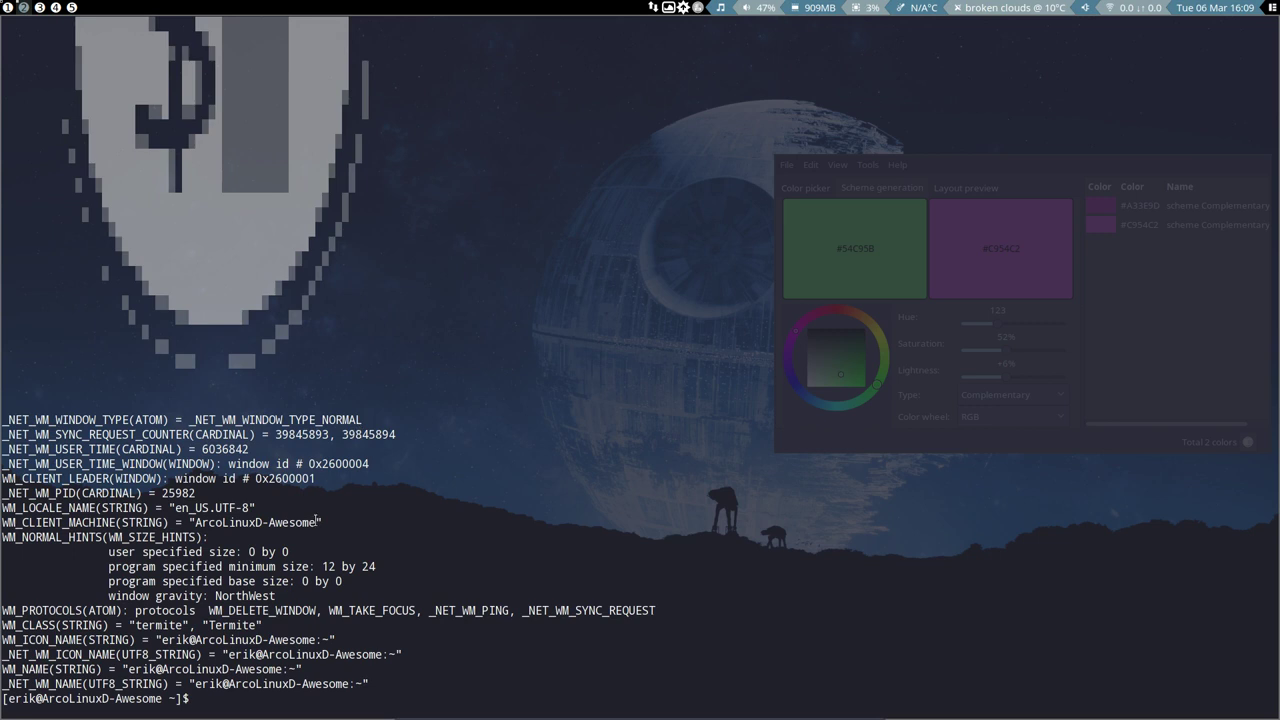
pyautogui.moveTo(260, 625); pyautogui.dragTo(2, 625)
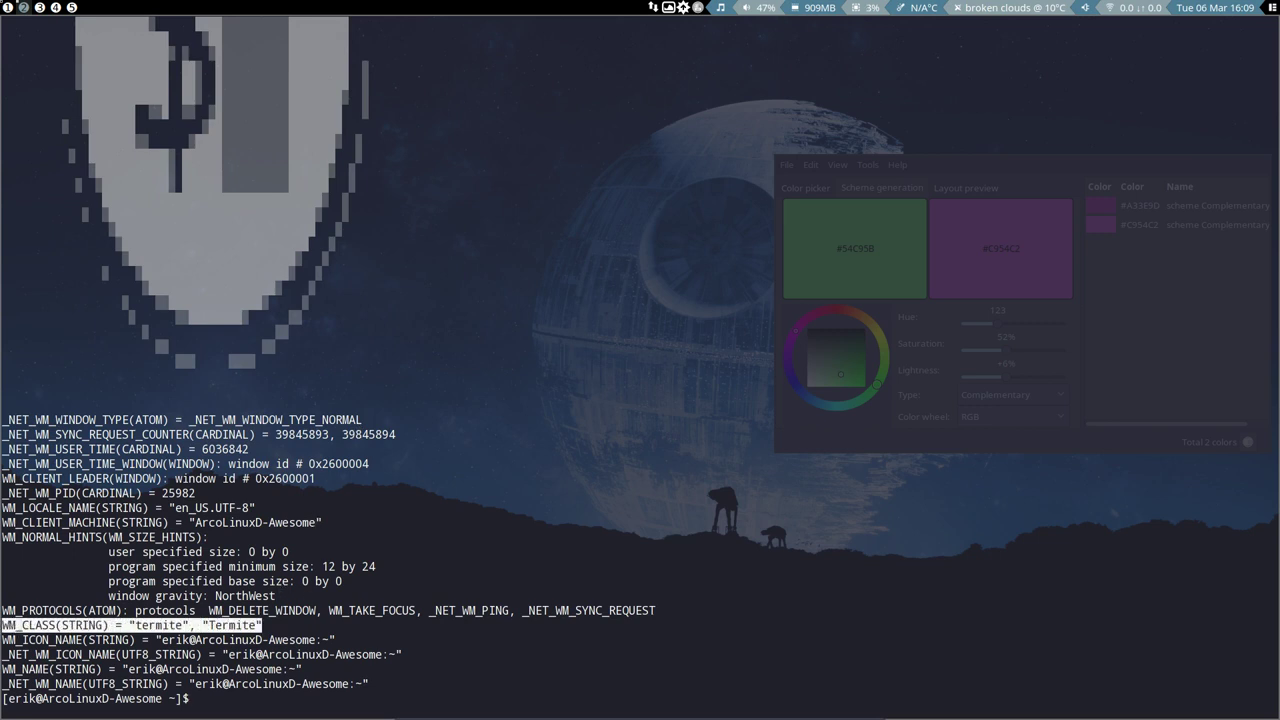
pyautogui.click(505, 343)
pyautogui.press('super+shift+q')
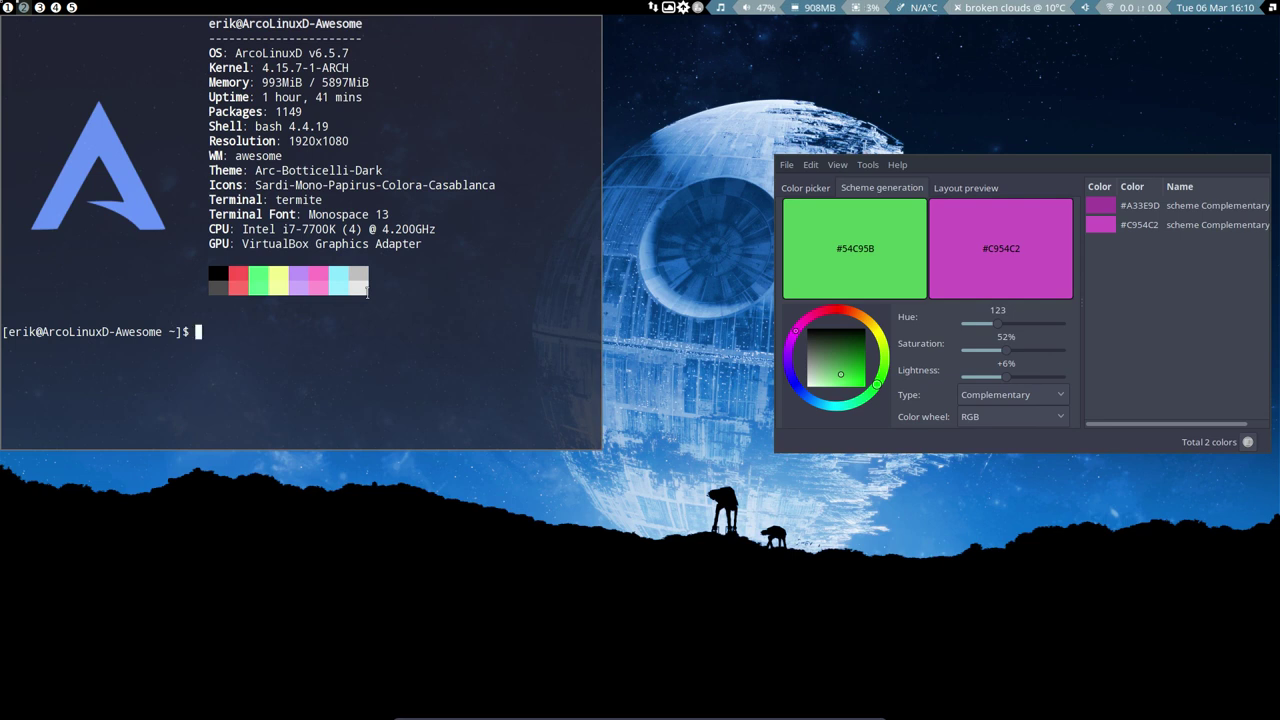
# Step: Run xprop again on the Gpick window, highlight the class name "Gpick" in the WM_CLASS line, and close the terminal
pyautogui.press('Up')
pyautogui.press('Return')
pyautogui.click(1001, 347)
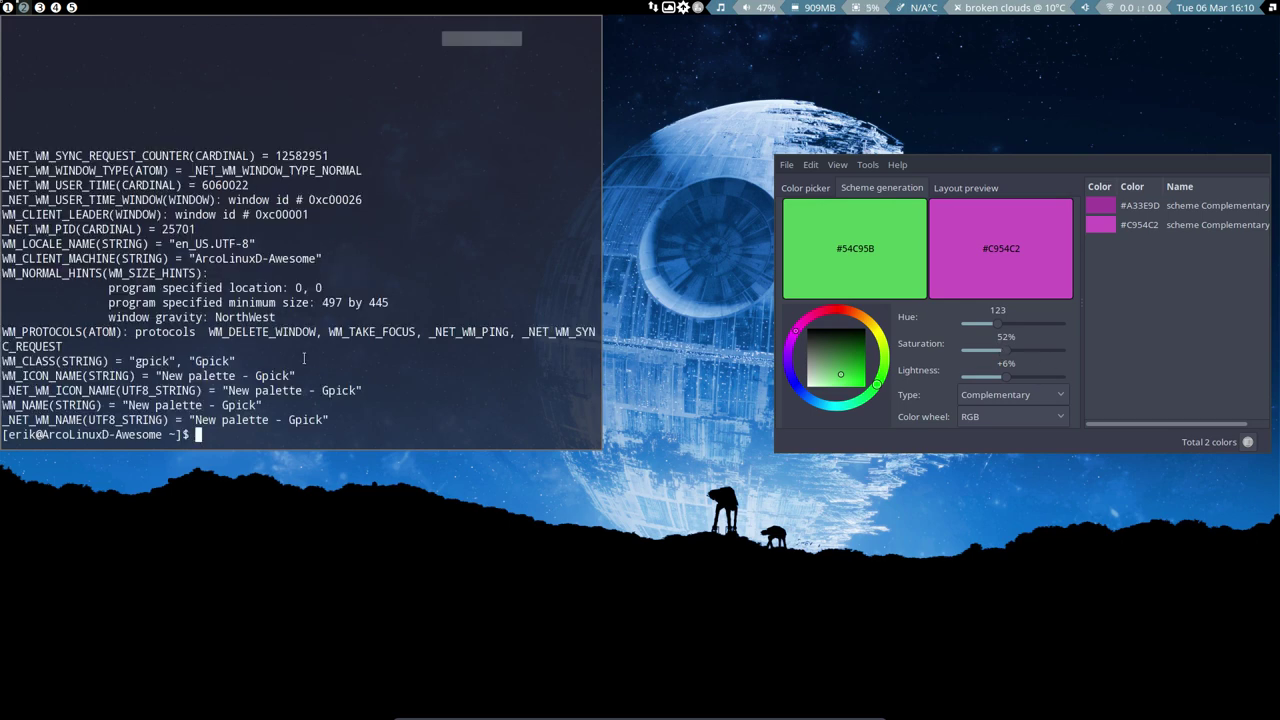
pyautogui.moveTo(196, 361); pyautogui.dragTo(214, 361)
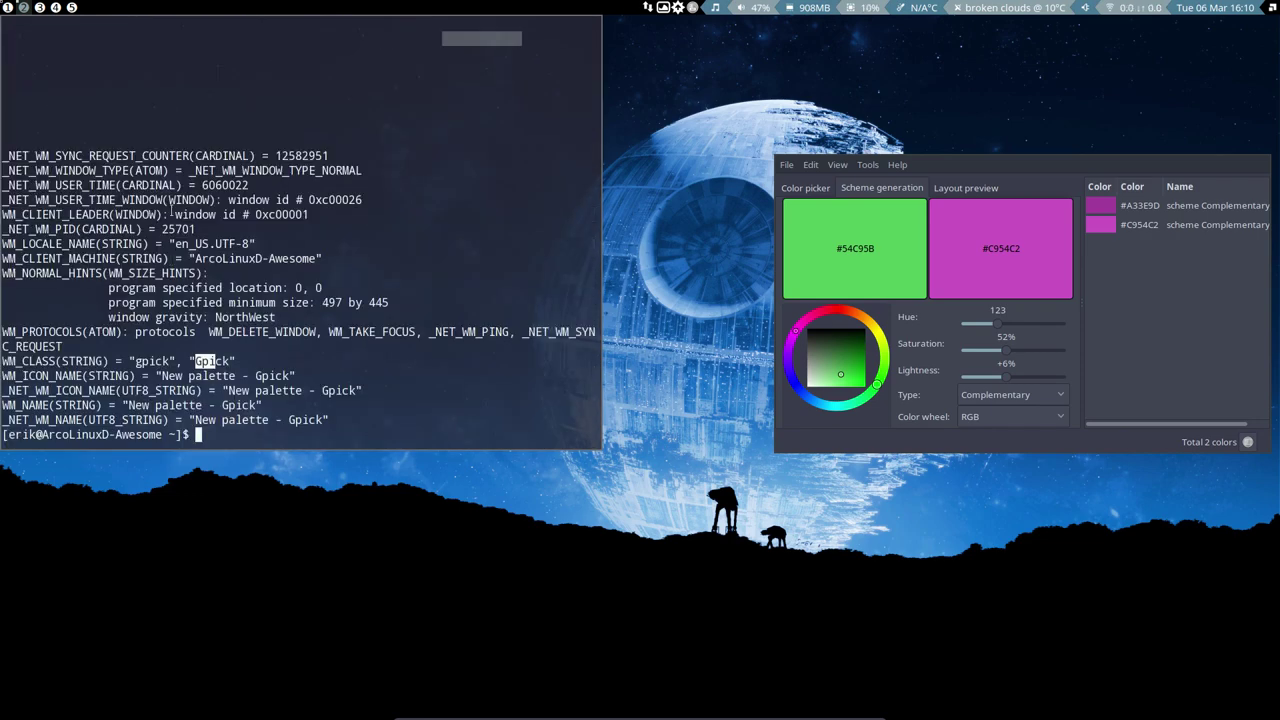
pyautogui.moveTo(231, 328); pyautogui.dragTo(192, 363)
pyautogui.click(239, 357)
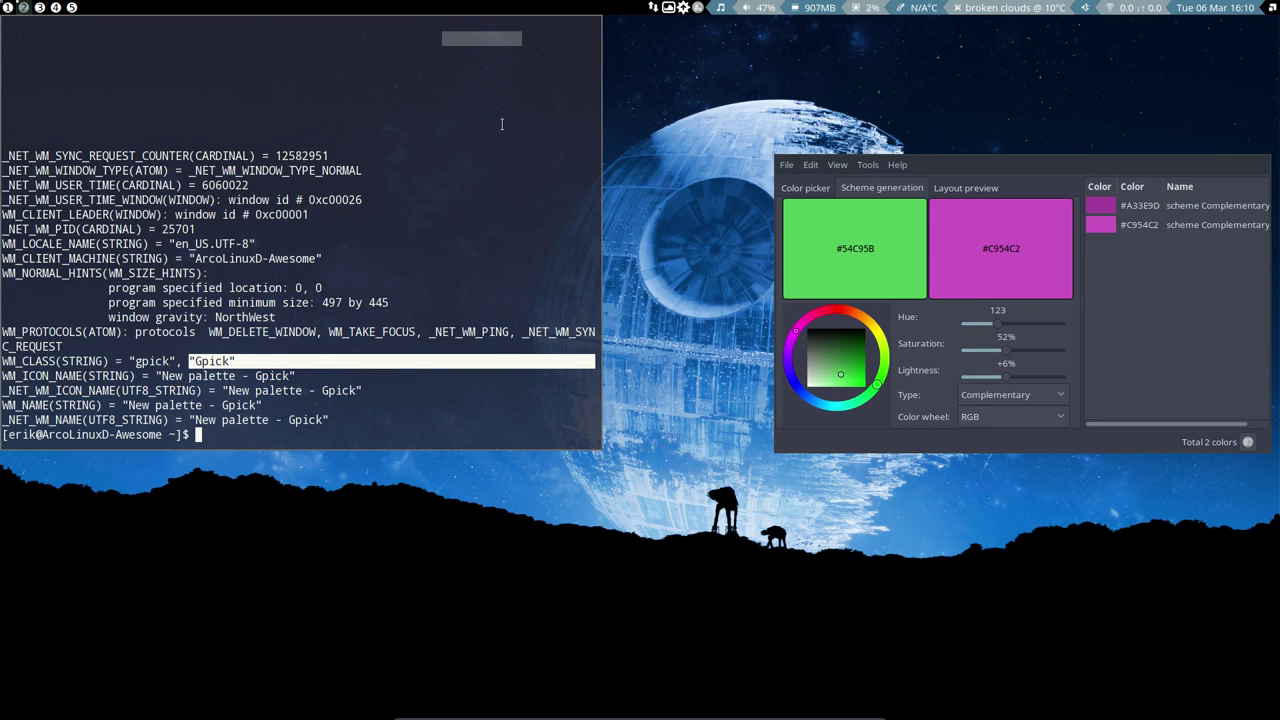
pyautogui.press('super+shift+q')
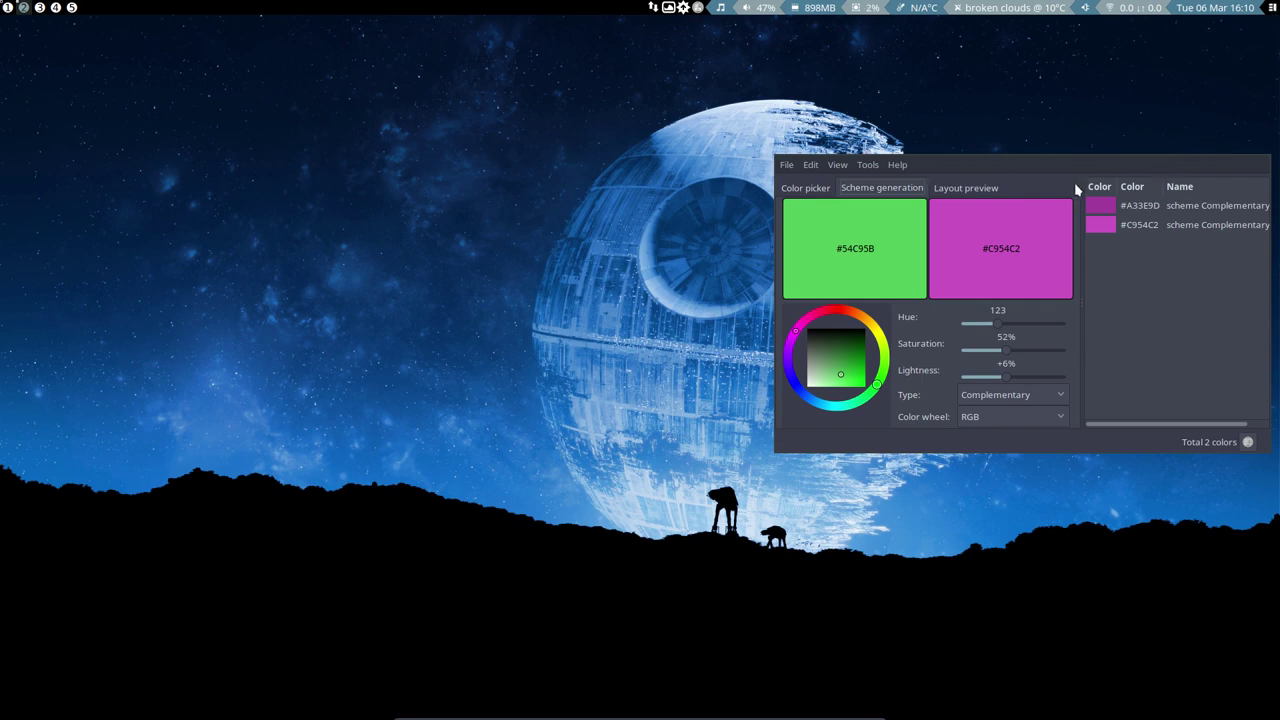
# Step: Return to rc.lua on workspace 1, save it, and restart Awesome to load the new Gpick rule
pyautogui.click(8, 7)
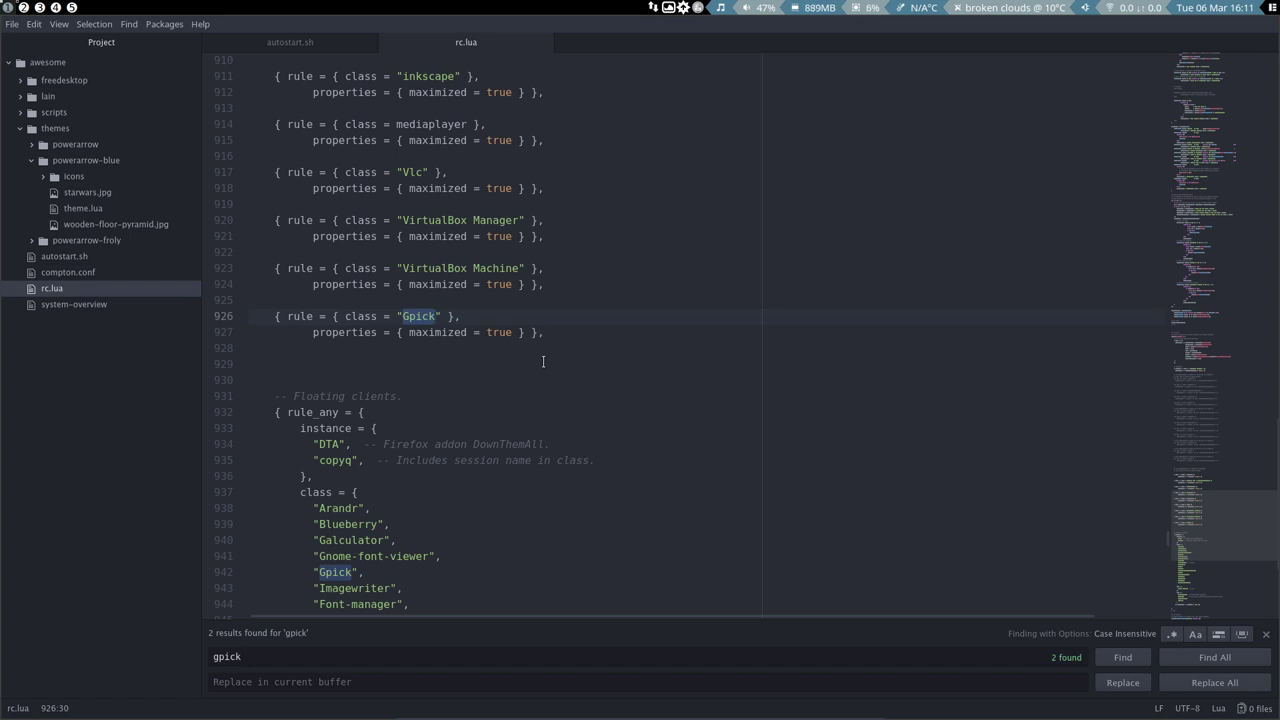
pyautogui.hotkey('ctrl', 's')
pyautogui.press('super+ctrl+r')
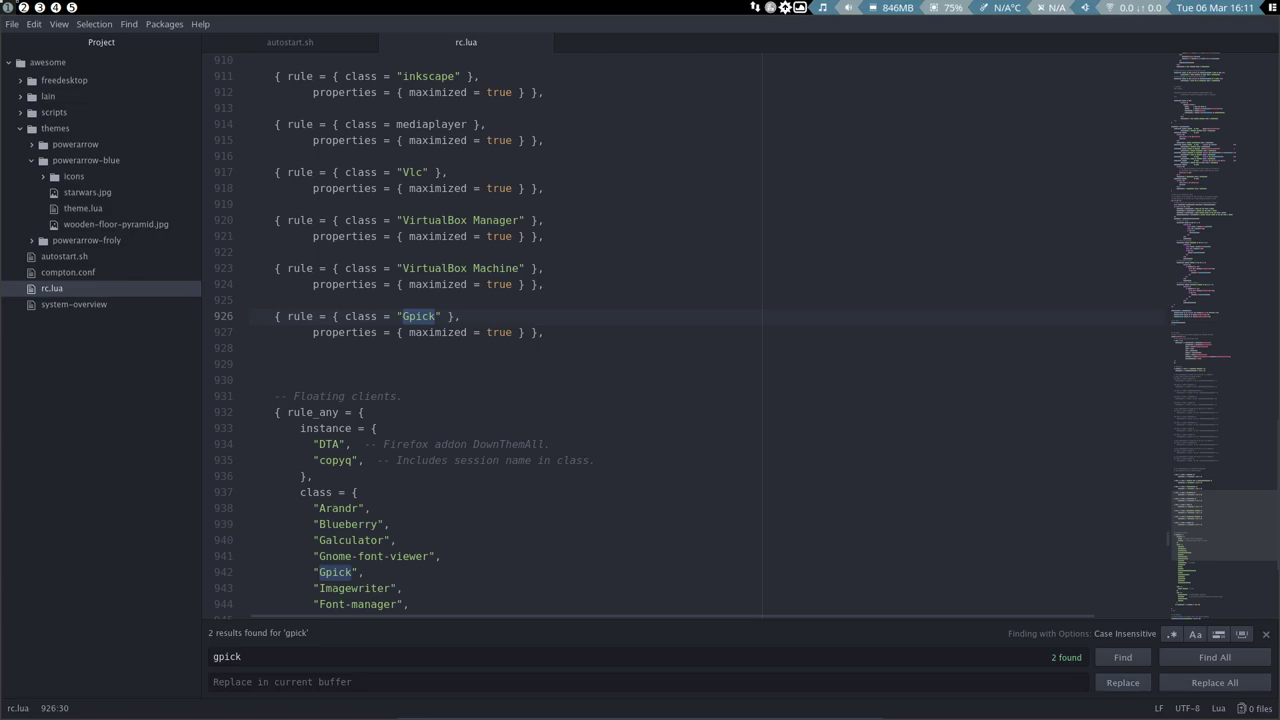
# Step: Go to workspace 2, close the Gpick window and relaunch gpick to test the maximized rule
pyautogui.click(40, 8)
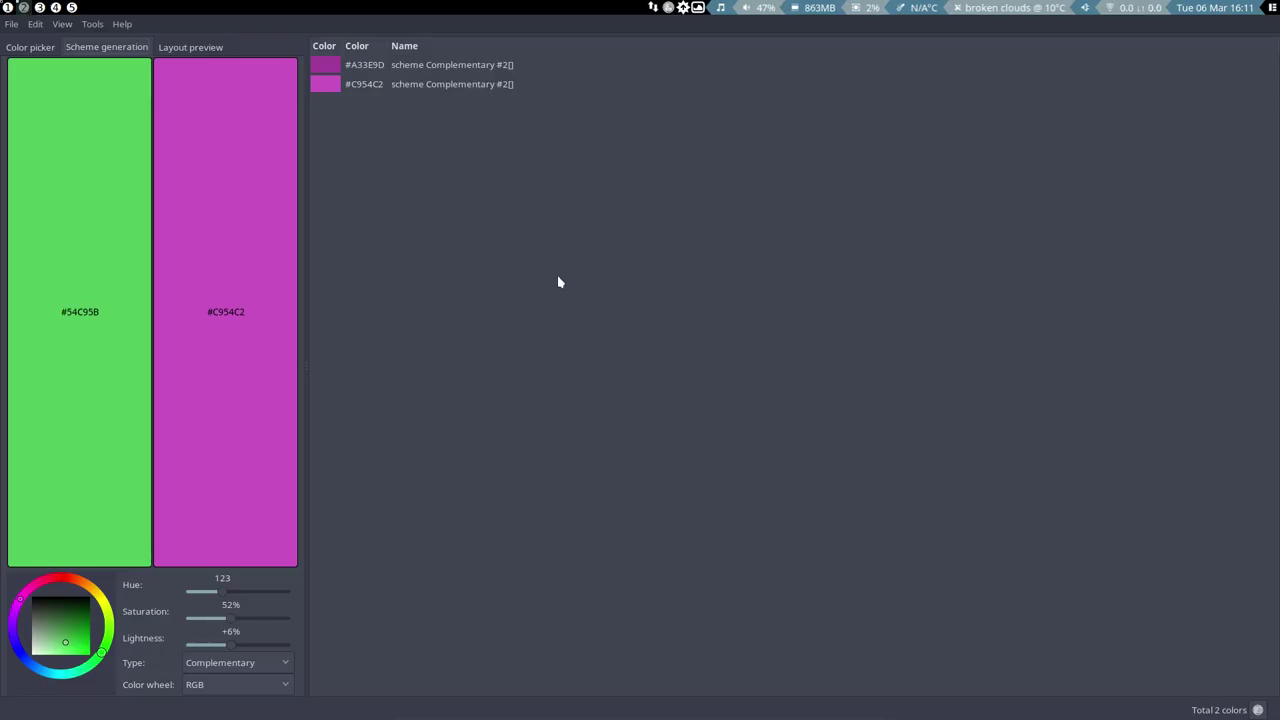
pyautogui.press('super+shift+q')
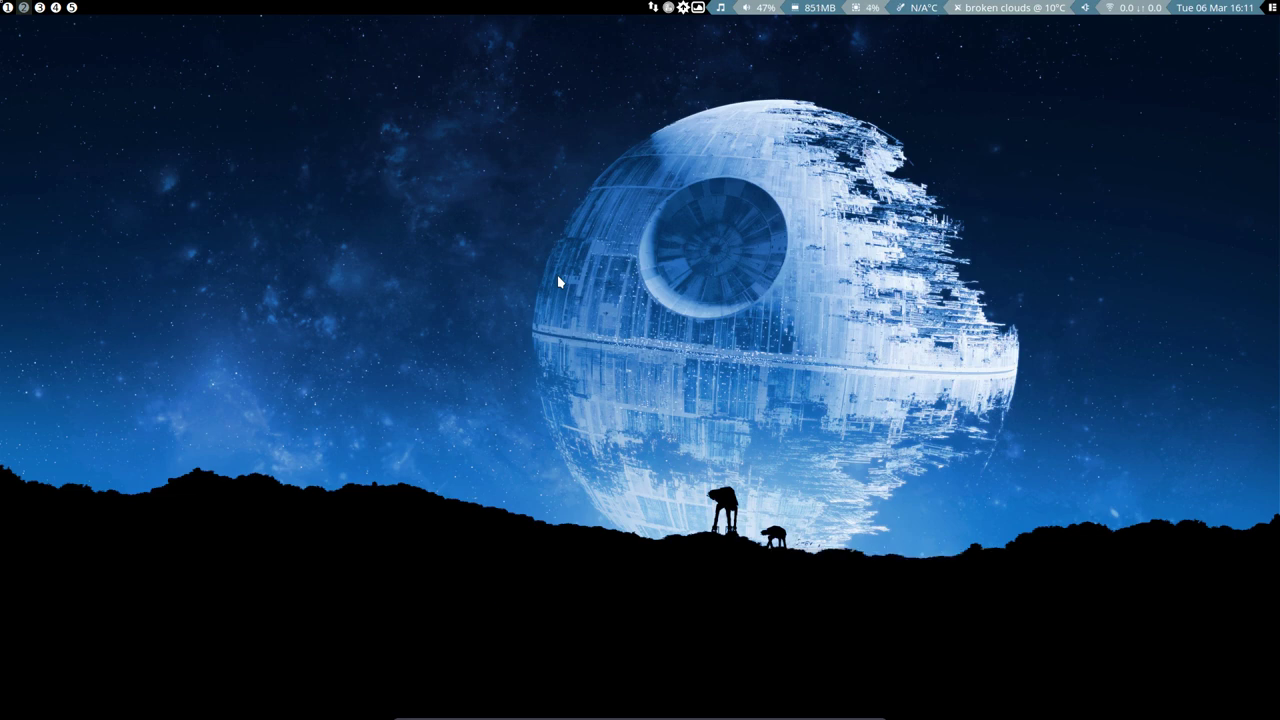
pyautogui.press('super+F12')
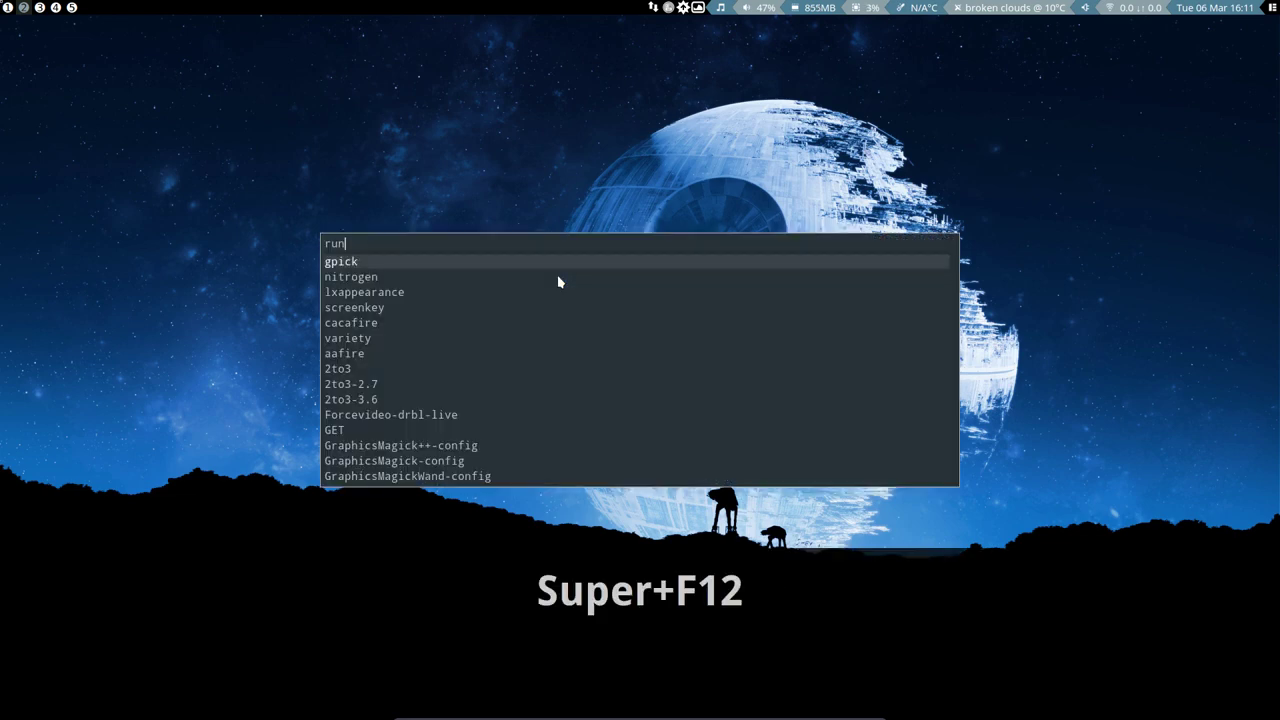
pyautogui.press('Return')
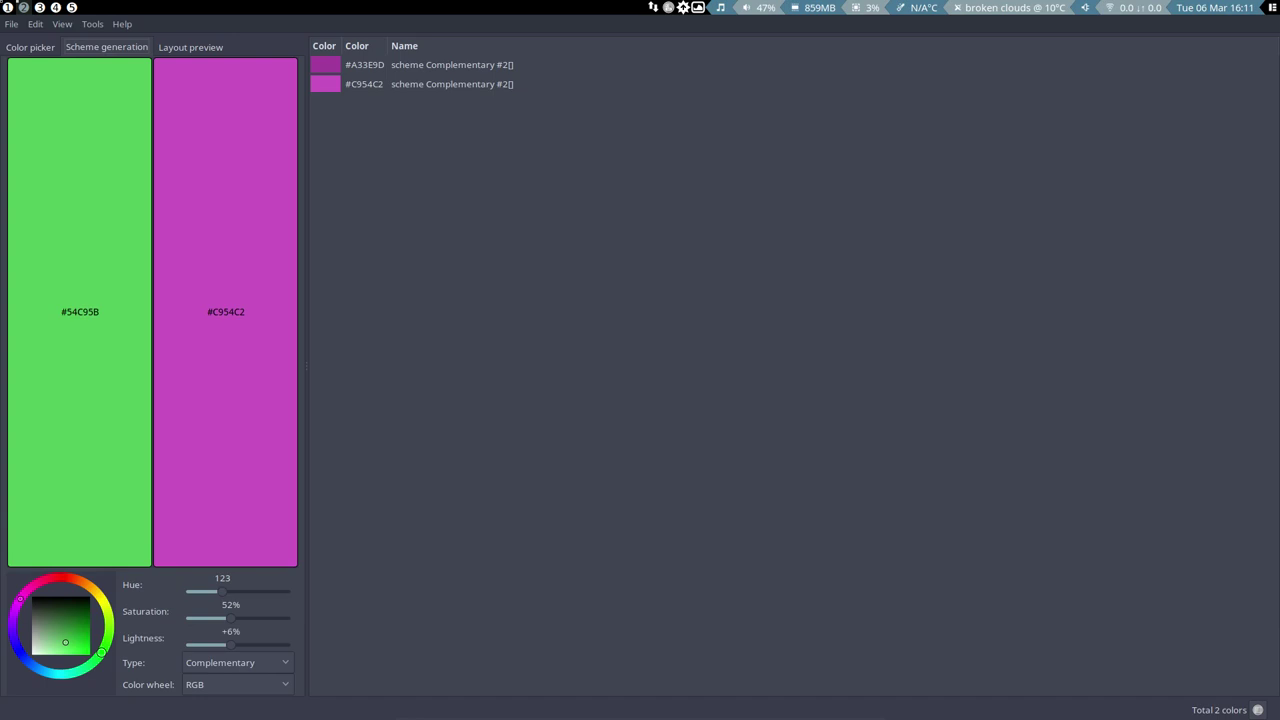
# Step: Go back to rc.lua on workspace 1 and compare the maximized rules with the floating clients rule, including both Gpick entries
pyautogui.click(8, 8)
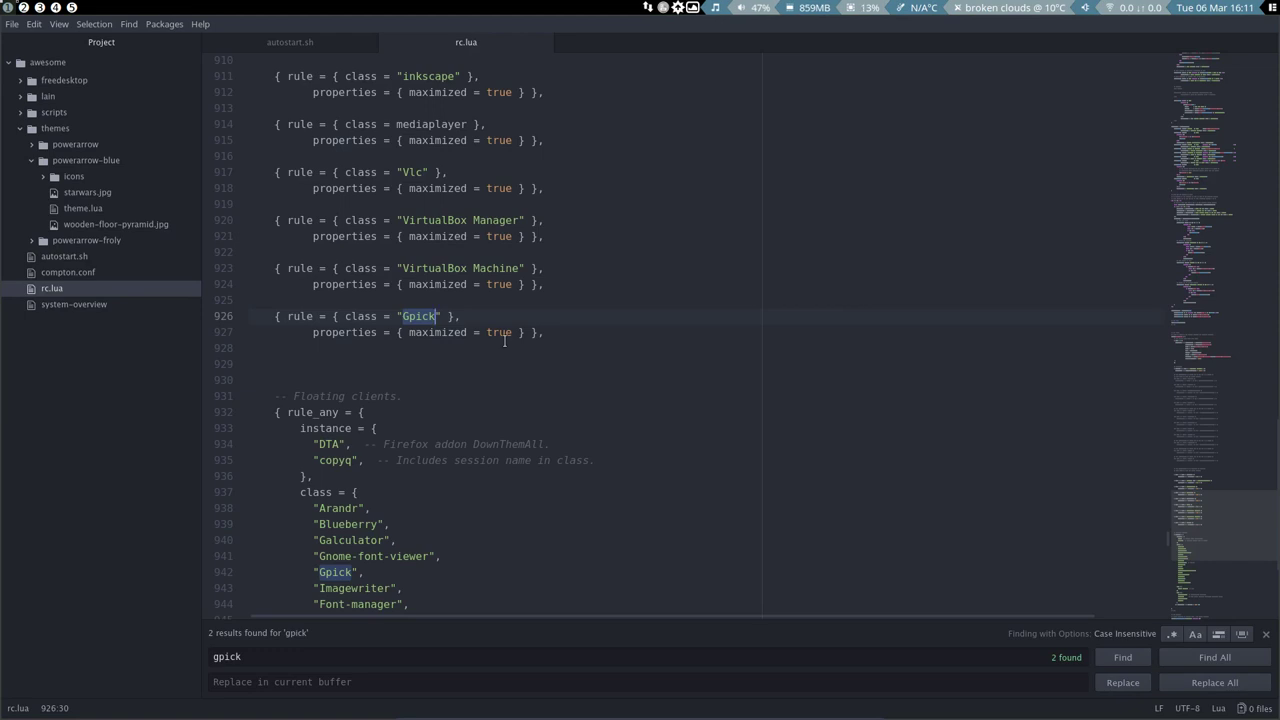
pyautogui.scroll(2, 504, 341)
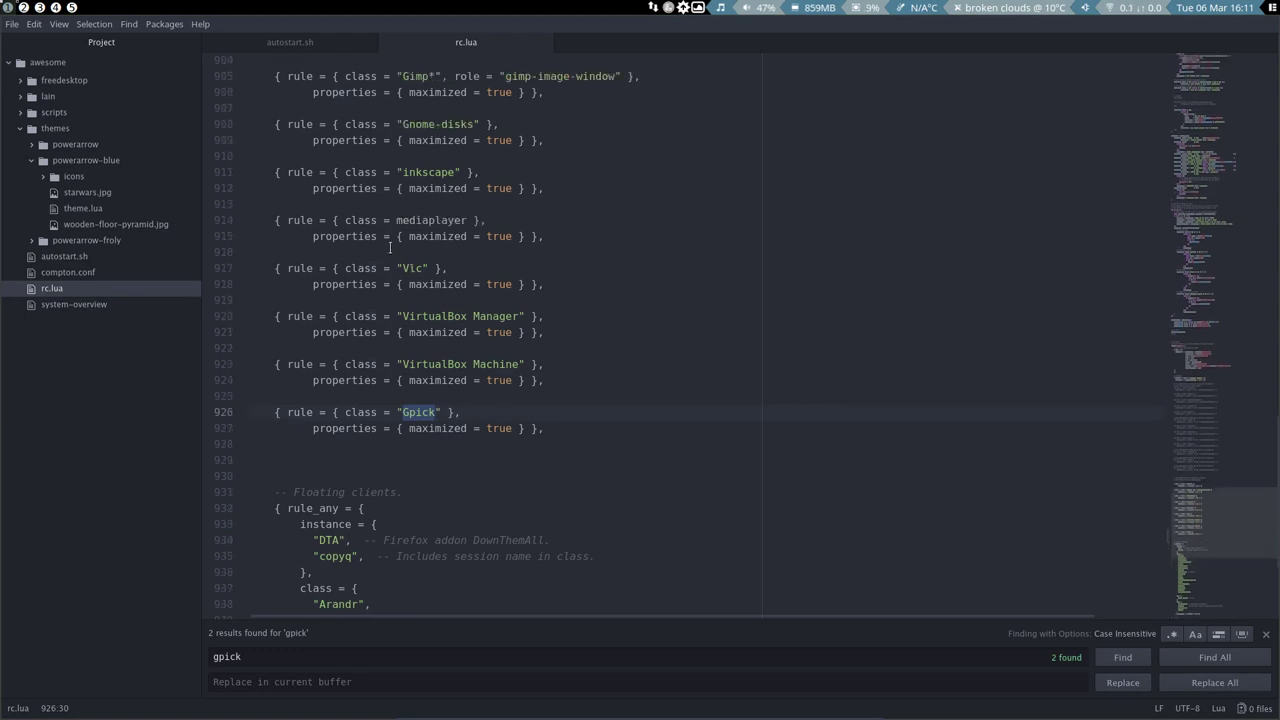
pyautogui.scroll(-3, 366, 273)
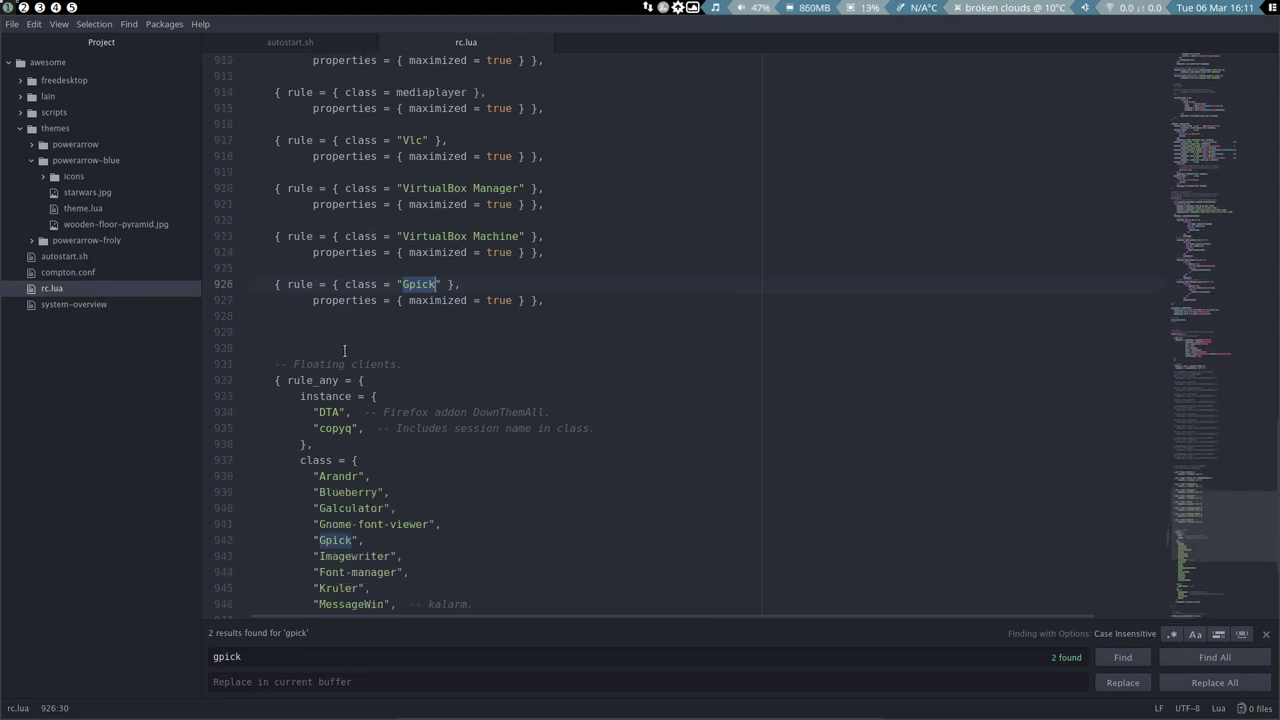
pyautogui.scroll(-7, 345, 350)
pyautogui.scroll(-3, 345, 350)
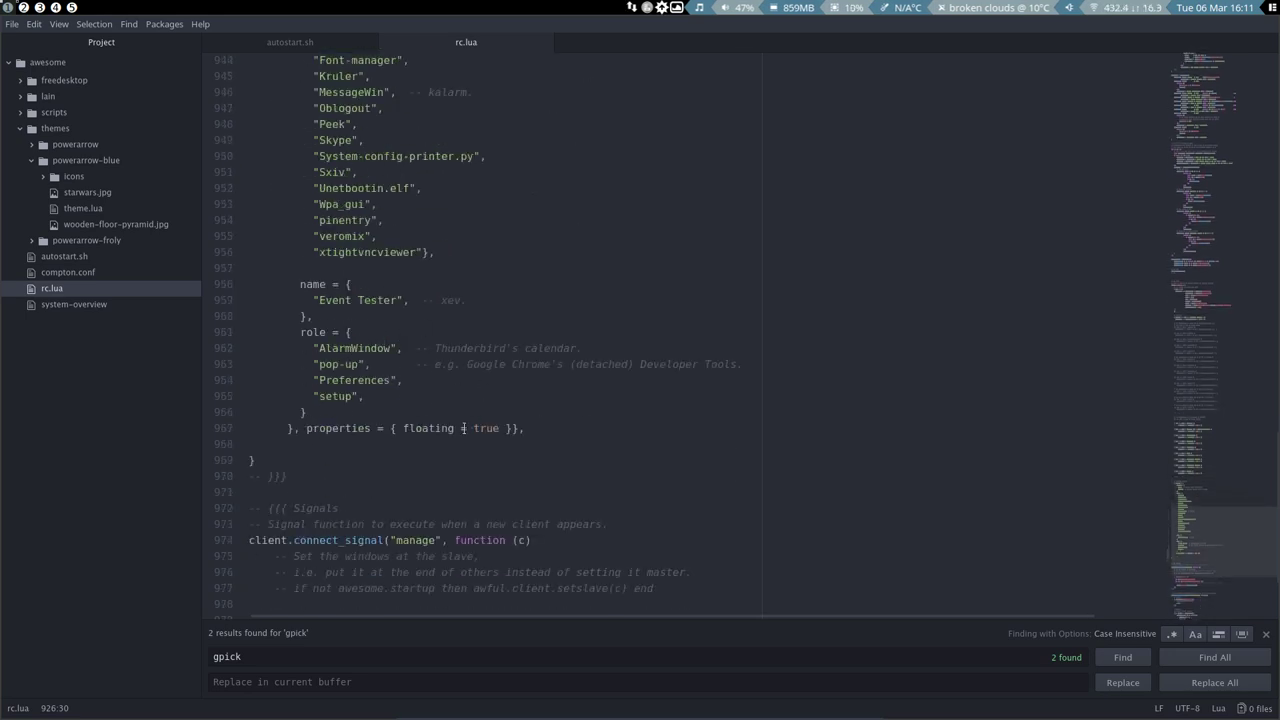
pyautogui.scroll(8, 504, 256)
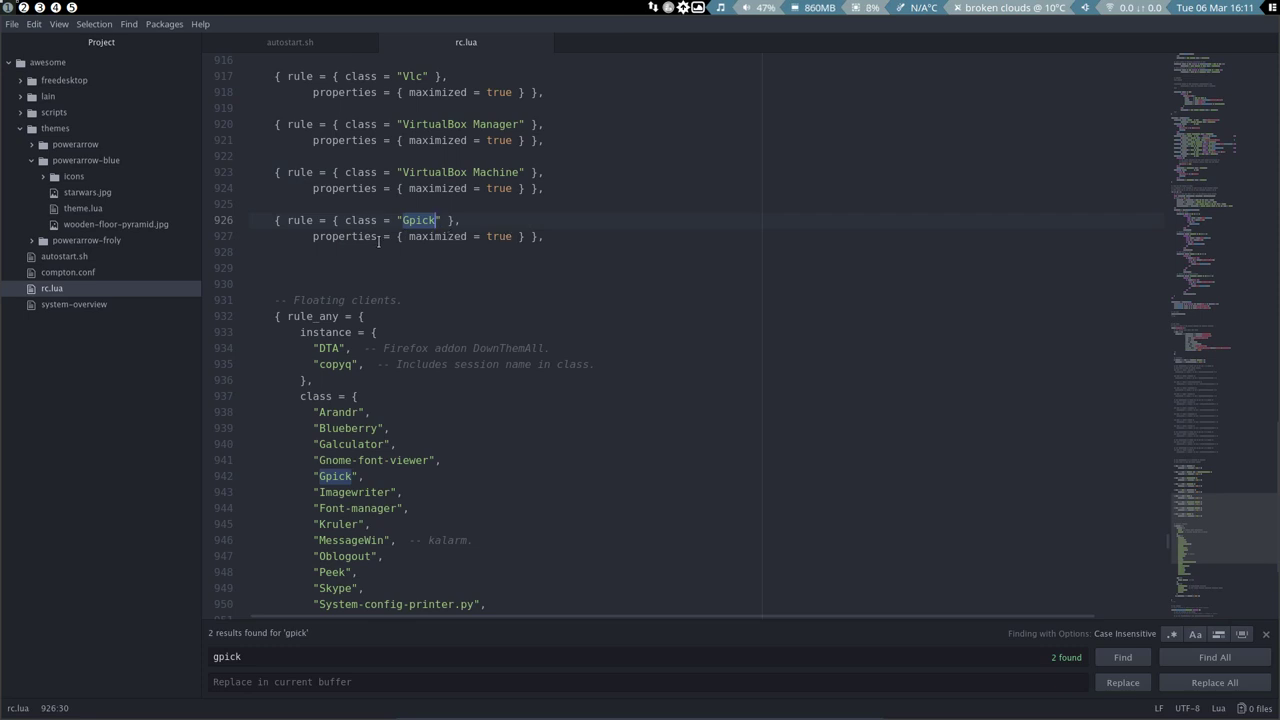
pyautogui.scroll(-8, 379, 241)
pyautogui.scroll(8, 379, 241)
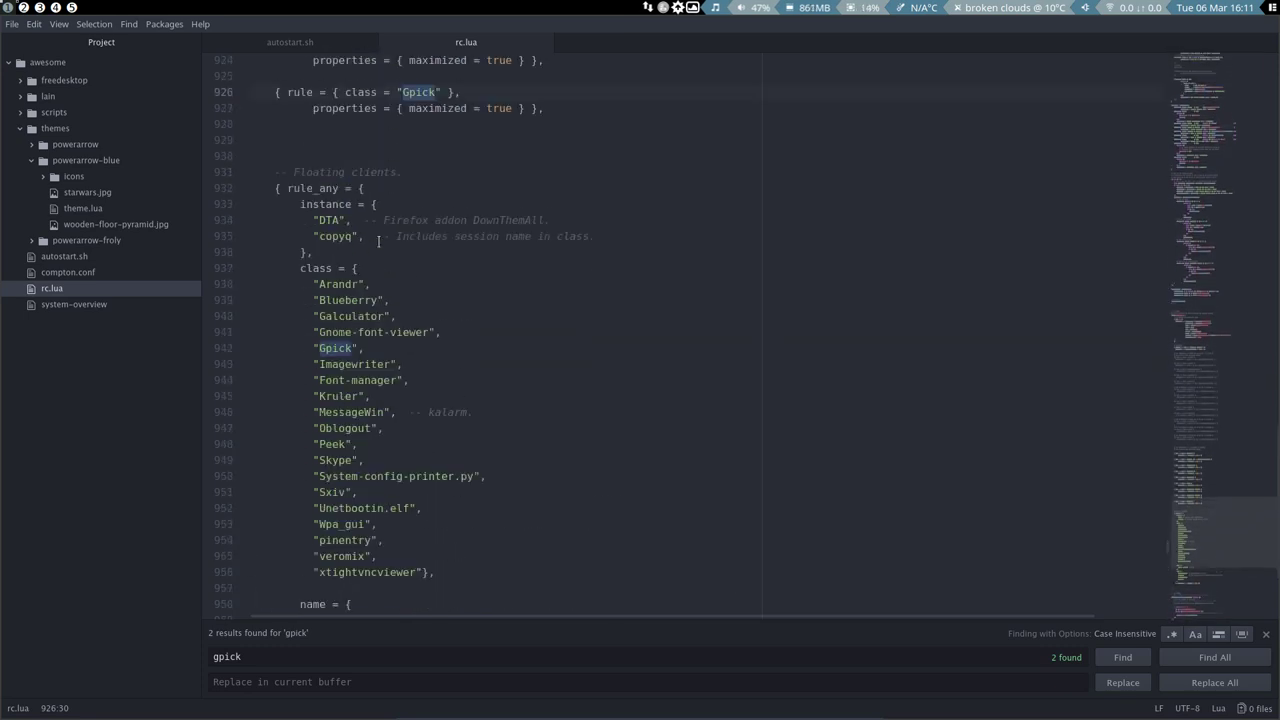